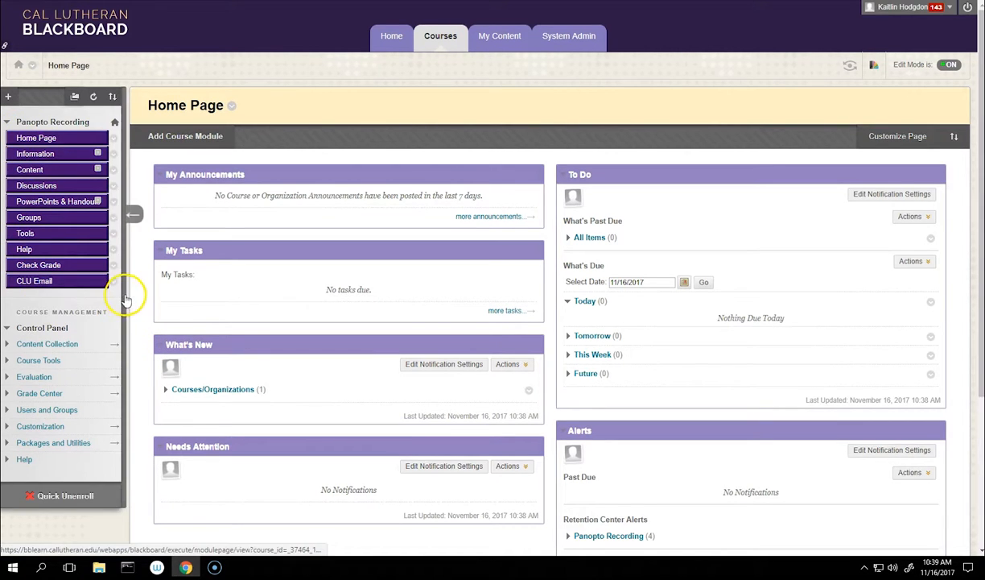
- Open the Panopto Content tool from the course's Tools page
{"action": "left_click", "coordinate": [51, 232]}
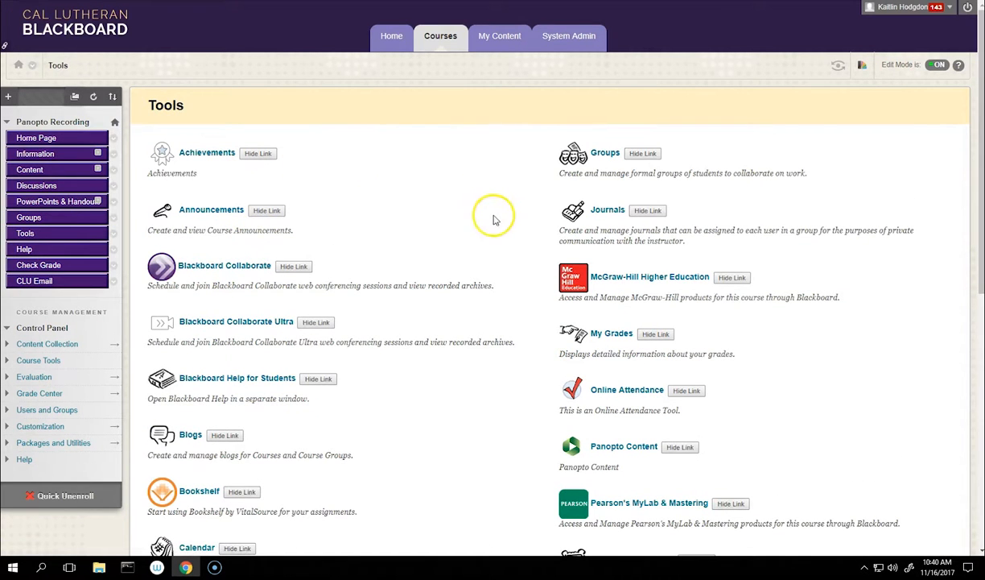
{"action": "scroll", "coordinate": [487, 269], "scroll_direction": "down", "scroll_amount": 1}
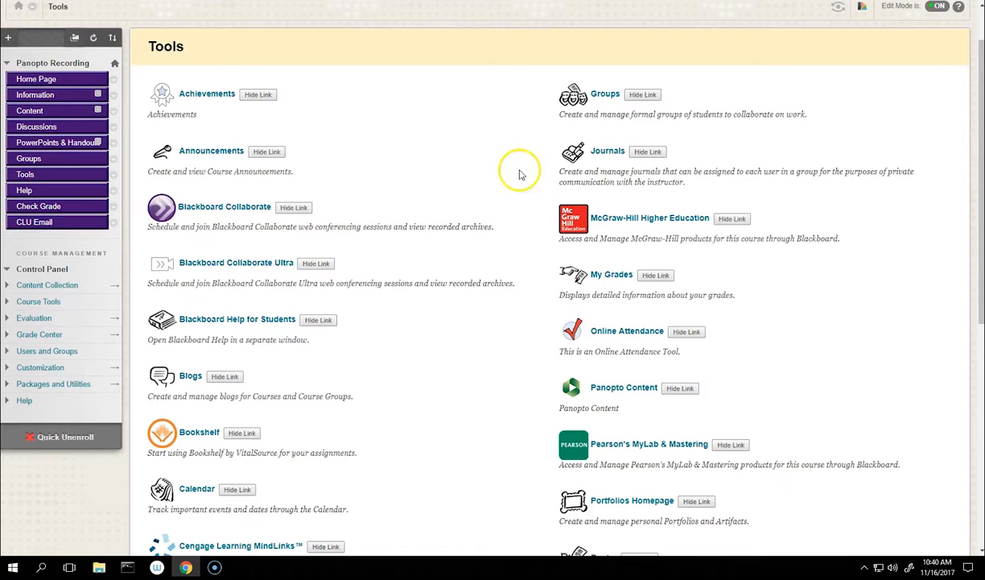
{"action": "left_click", "coordinate": [627, 392]}
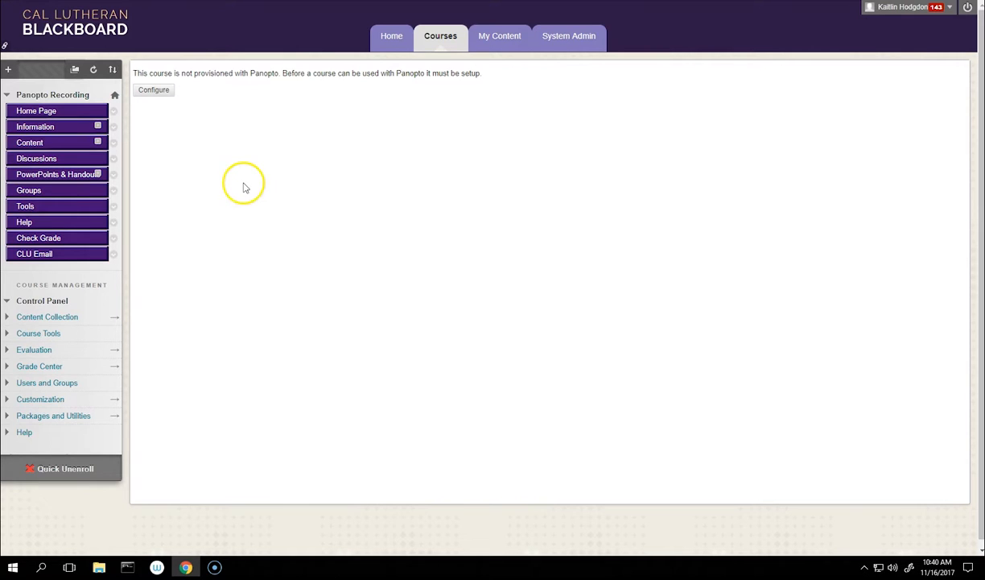
- Add the Panopto Recording course to Panopto via Configure and accept the provisioning results
{"action": "left_click", "coordinate": [162, 92]}
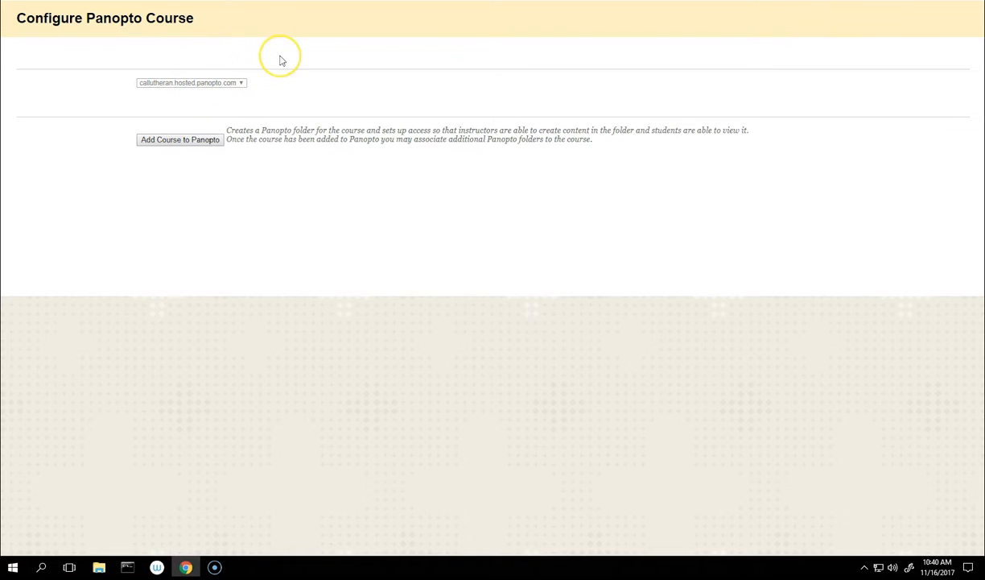
{"action": "left_click", "coordinate": [202, 147]}
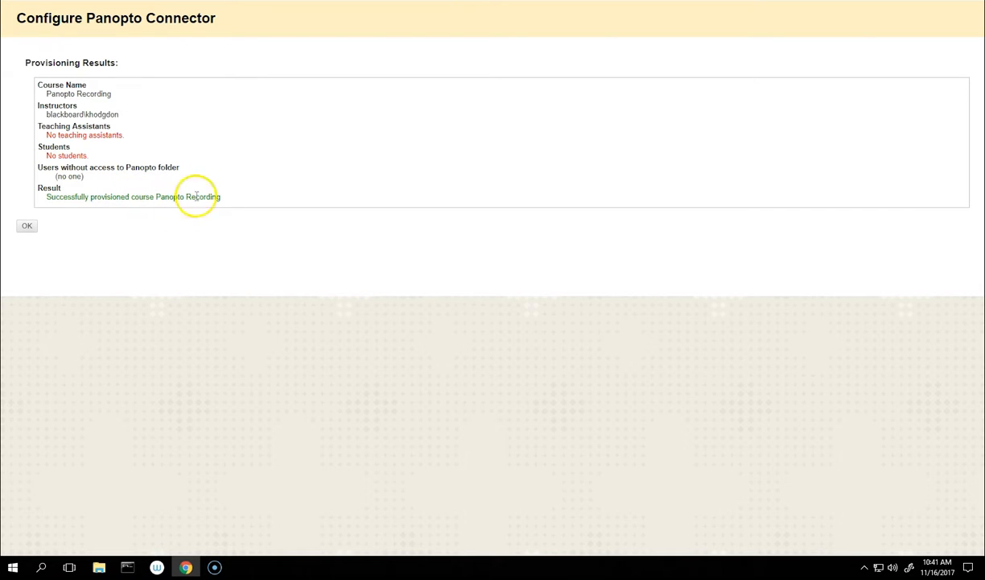
{"action": "left_click", "coordinate": [30, 229]}
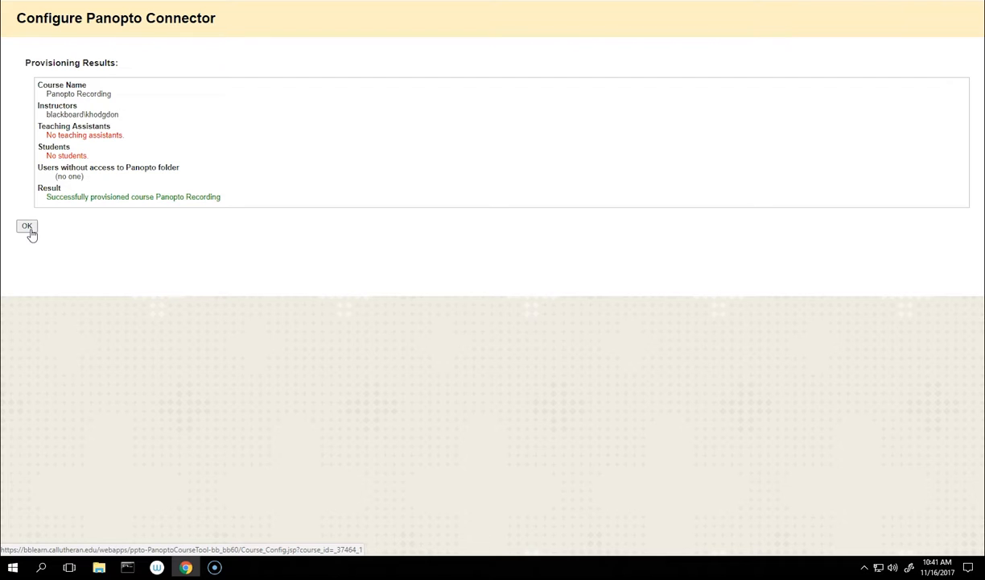
- Link, then unlink 101: Test Panopto Folder, and submit the course folder configuration
{"action": "left_click", "coordinate": [30, 231]}
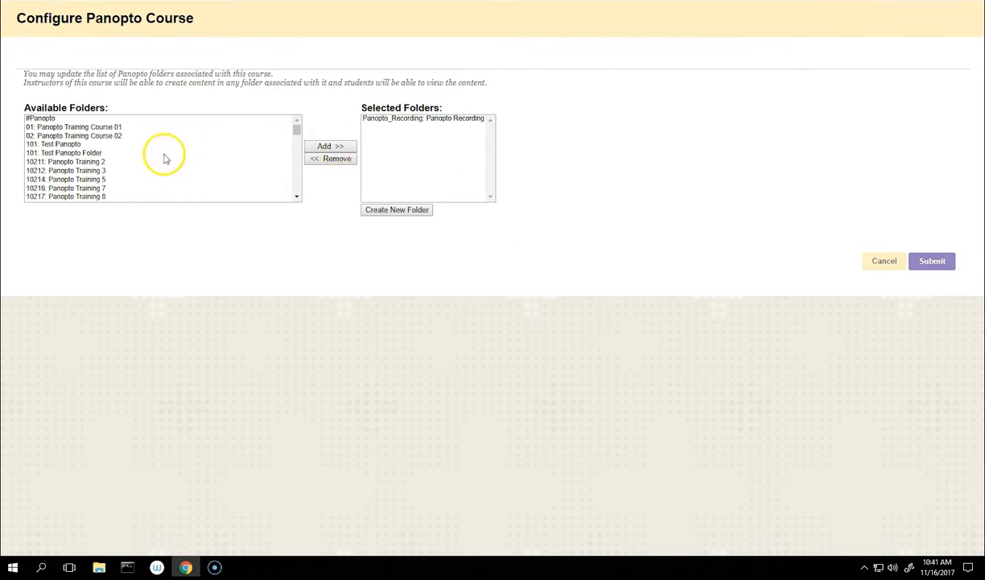
{"action": "left_click", "coordinate": [56, 153]}
{"action": "left_click", "coordinate": [332, 146]}
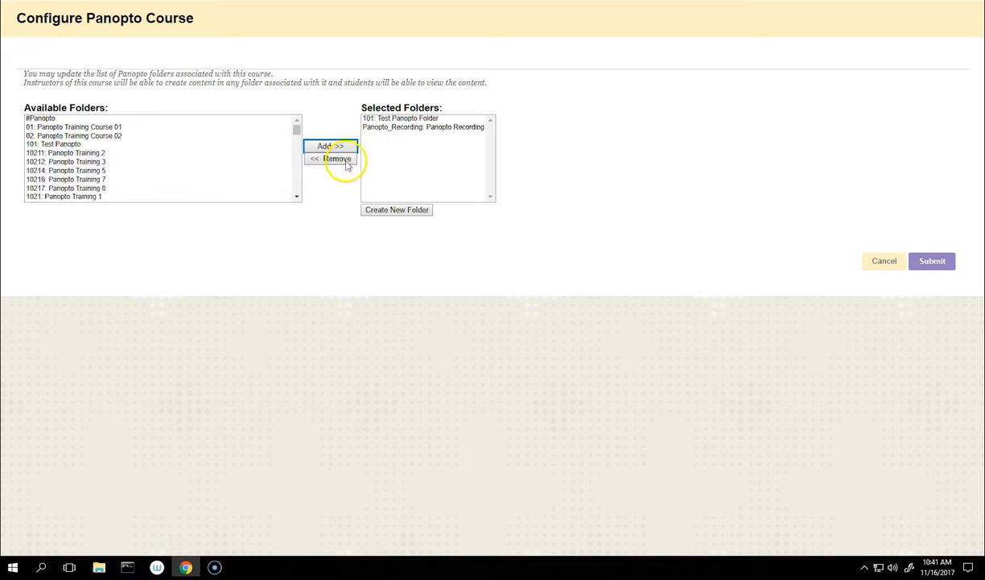
{"action": "left_click", "coordinate": [419, 118]}
{"action": "left_click", "coordinate": [331, 159]}
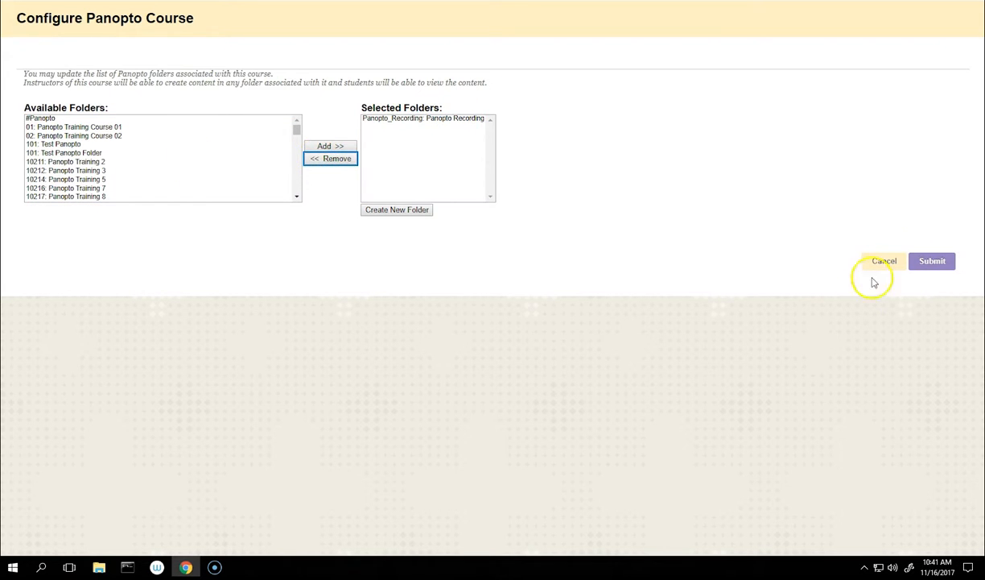
{"action": "left_click", "coordinate": [934, 268]}
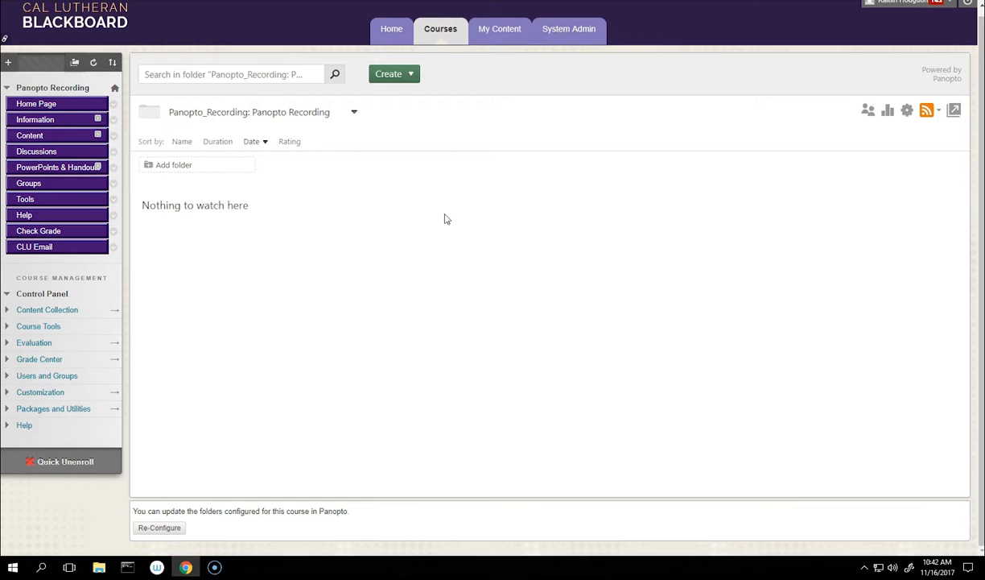
- Check the Create dropdown, then open the course menu's list of addable item types
{"action": "left_click", "coordinate": [408, 87]}
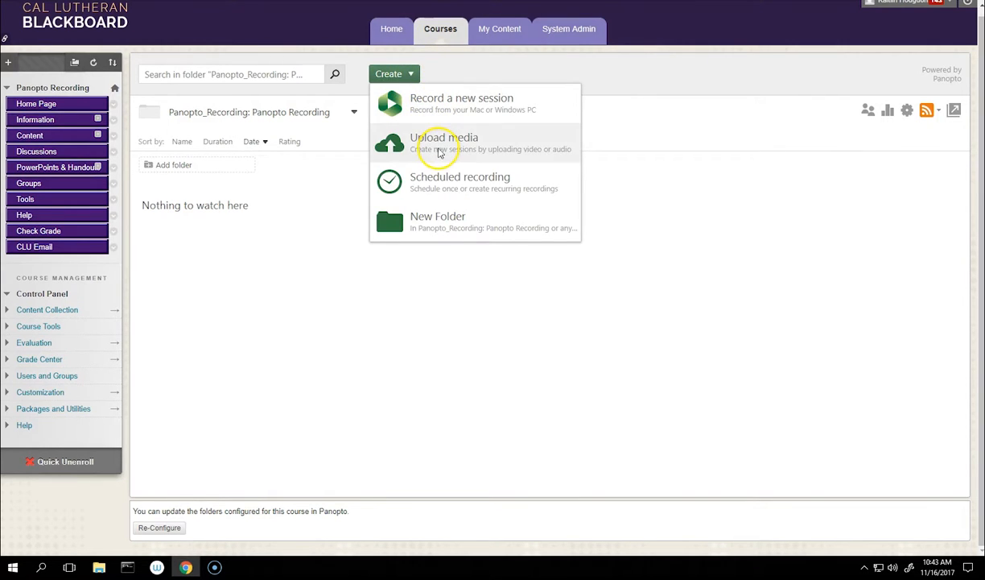
{"action": "left_click", "coordinate": [338, 210]}
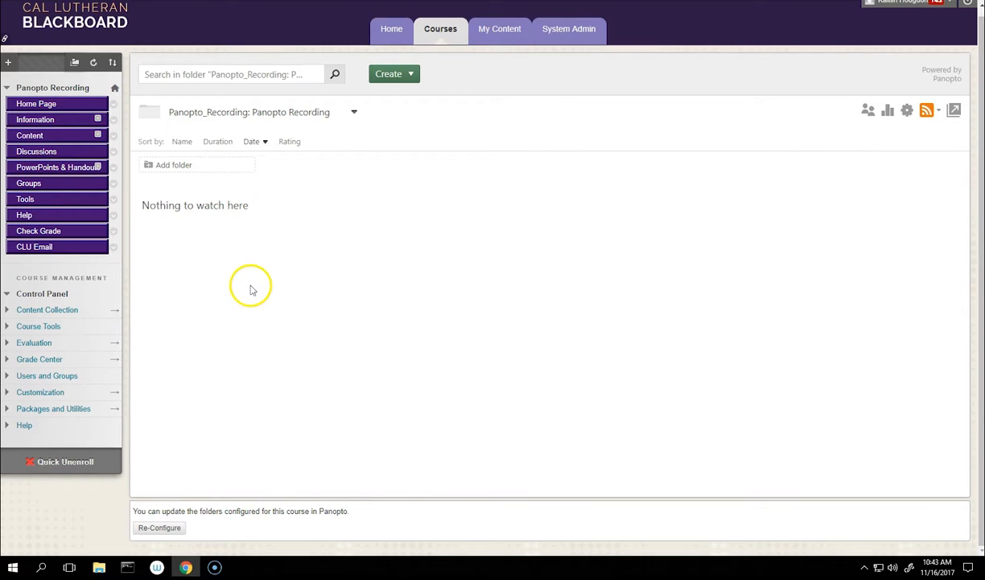
{"action": "left_click", "coordinate": [8, 62]}
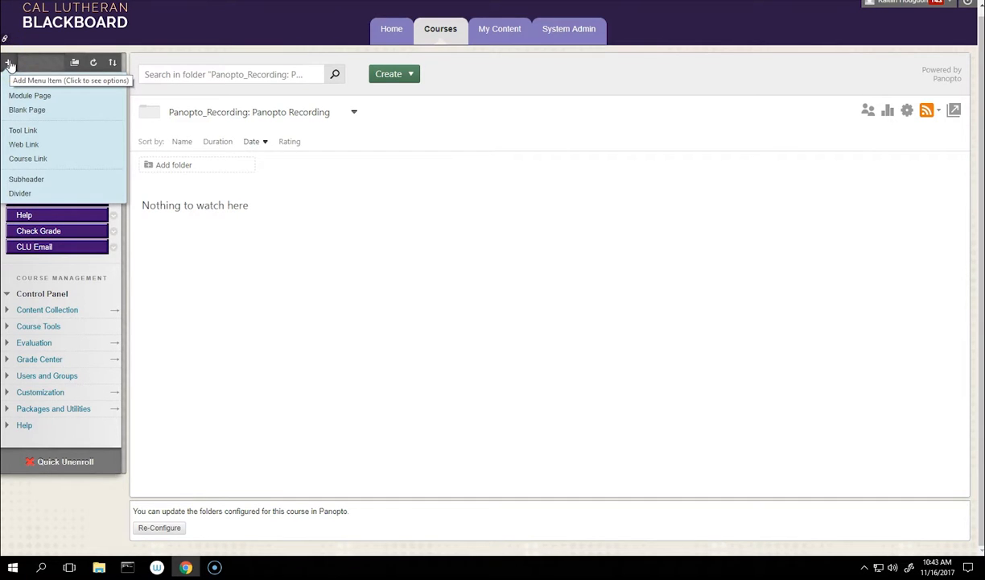
- Add a 'Panopto' tool link of type Panopto Course Tool Application, then open it
{"action": "left_click", "coordinate": [29, 130]}
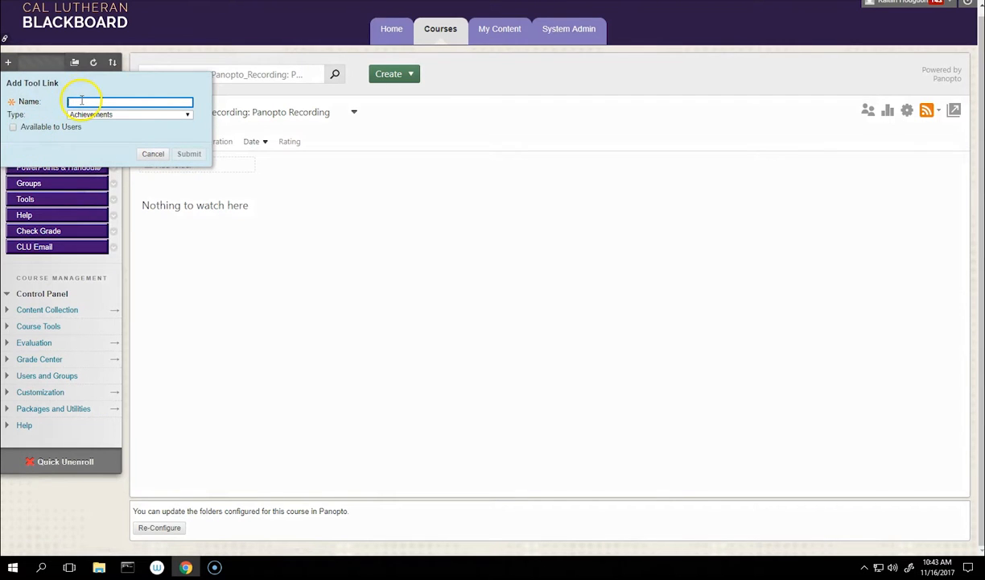
{"action": "type", "text": "Panopto"}
{"action": "left_click", "coordinate": [127, 114]}
{"action": "scroll", "coordinate": [128, 180], "scroll_direction": "down", "scroll_amount": 3}
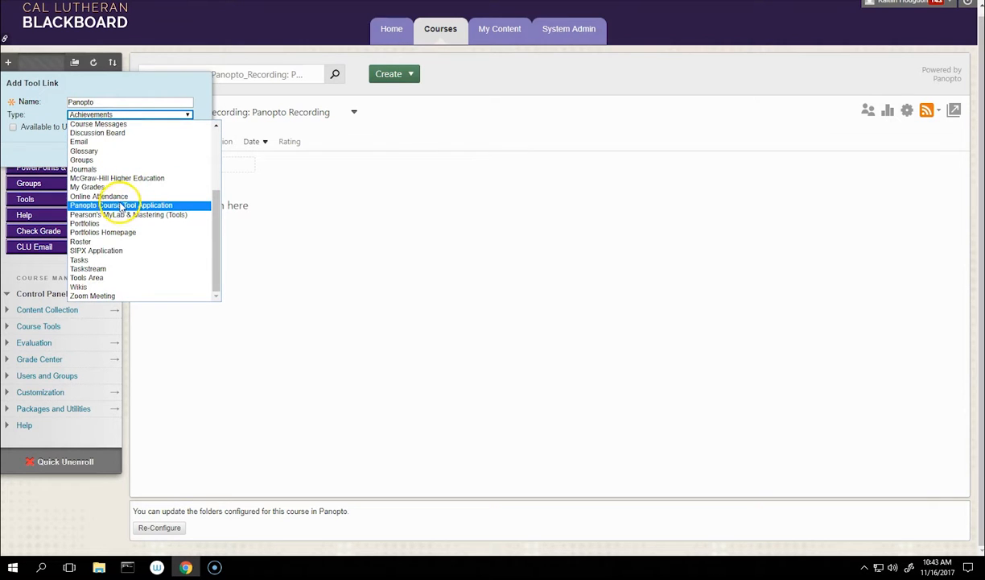
{"action": "left_click", "coordinate": [119, 205]}
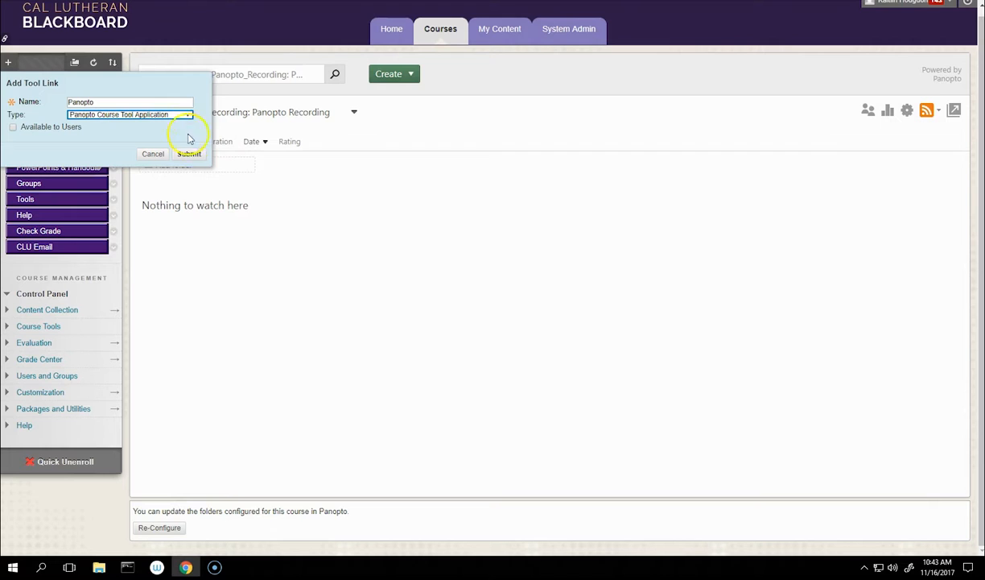
{"action": "left_click", "coordinate": [196, 158]}
{"action": "left_click", "coordinate": [189, 155]}
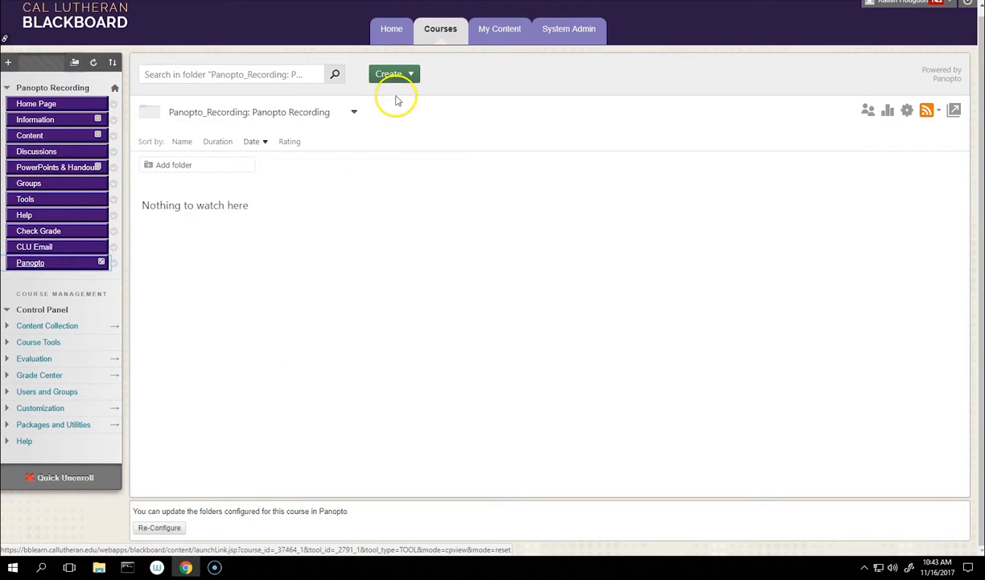
- Under Create > Record a new session, download the Windows 7 and up 64-bit installer
{"action": "left_click", "coordinate": [406, 74]}
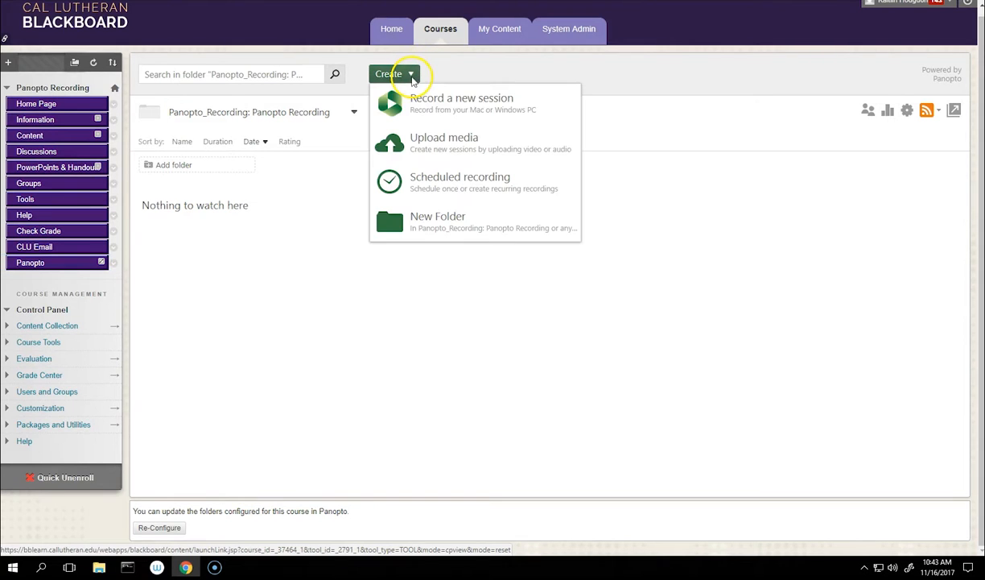
{"action": "left_click", "coordinate": [418, 104]}
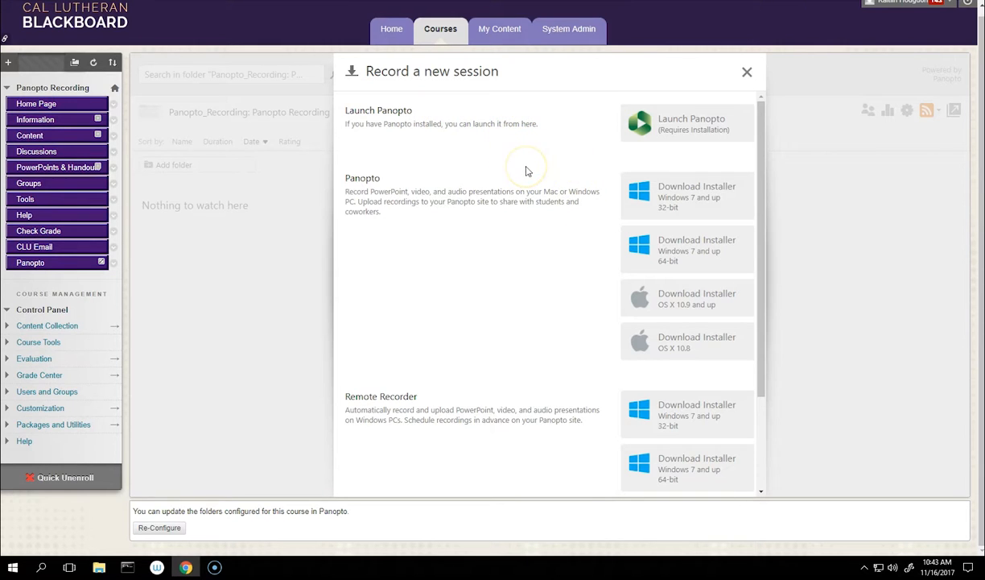
{"action": "scroll", "coordinate": [527, 171], "scroll_direction": "down", "scroll_amount": 1}
{"action": "scroll", "coordinate": [528, 171], "scroll_direction": "up", "scroll_amount": 3}
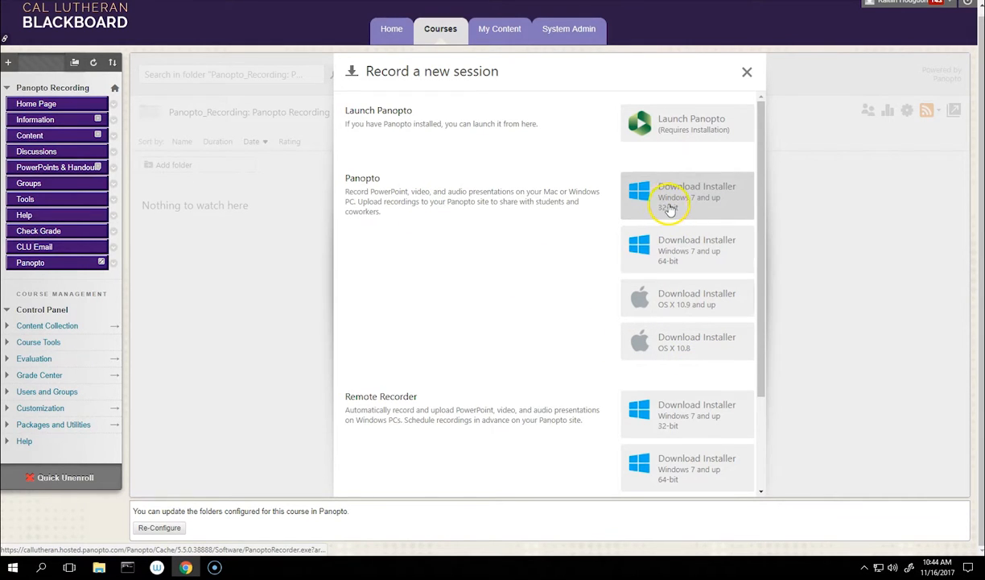
{"action": "left_click", "coordinate": [706, 264]}
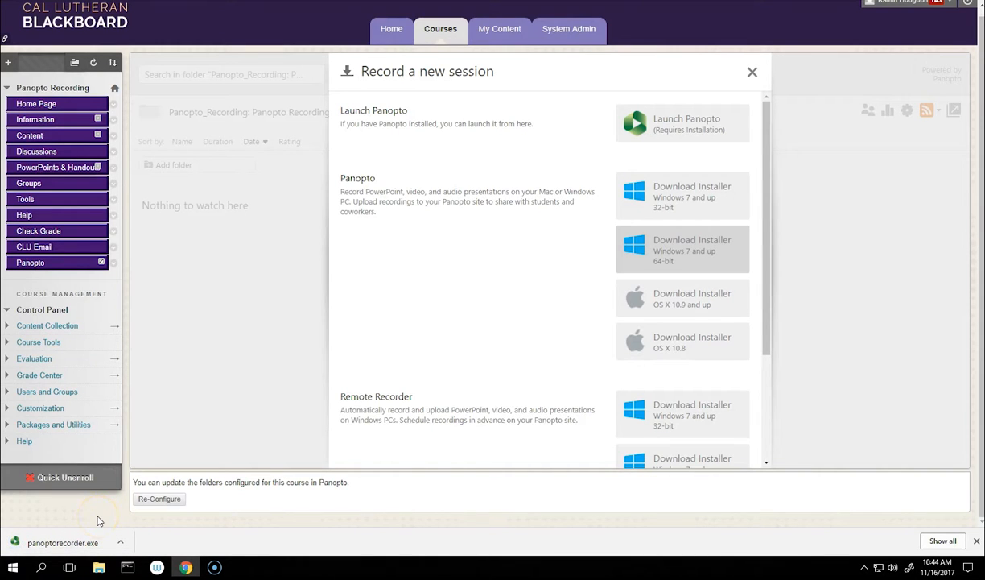
- After the direct run fails with Error 5, extract panoptorecorder.exe to the Desktop with 7-Zip
{"action": "left_click", "coordinate": [99, 568]}
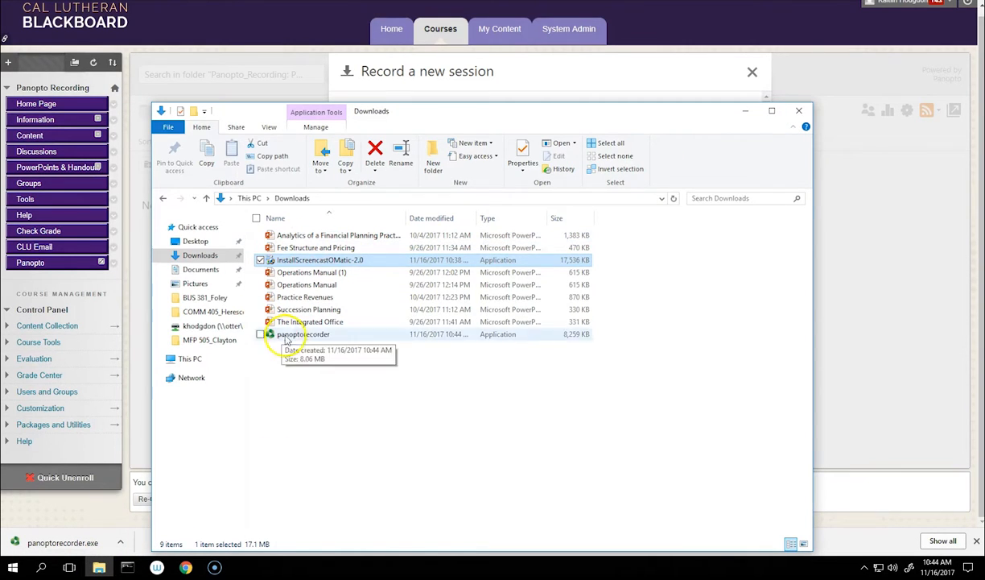
{"action": "double_click", "coordinate": [308, 335]}
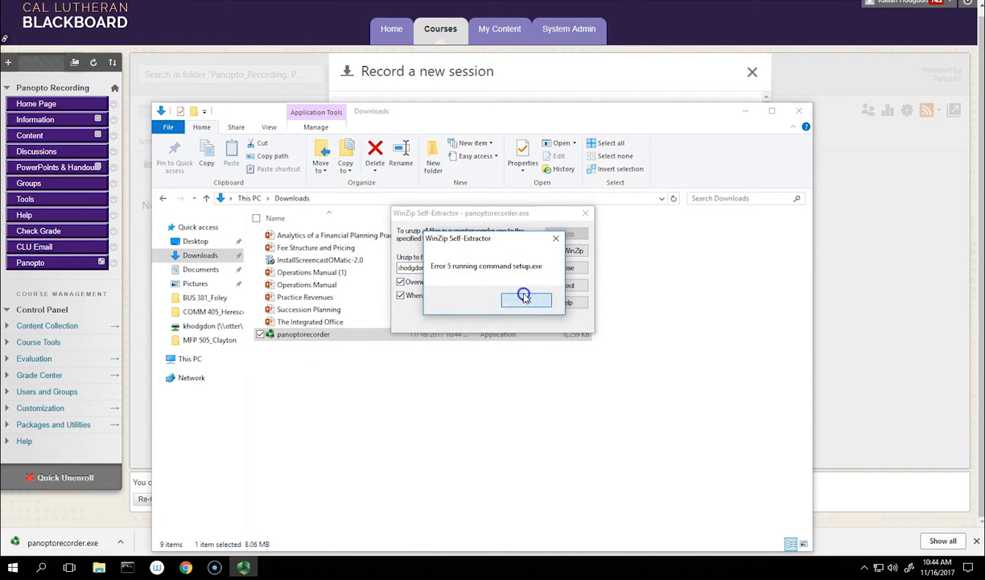
{"action": "left_click", "coordinate": [527, 297]}
{"action": "right_click", "coordinate": [297, 338]}
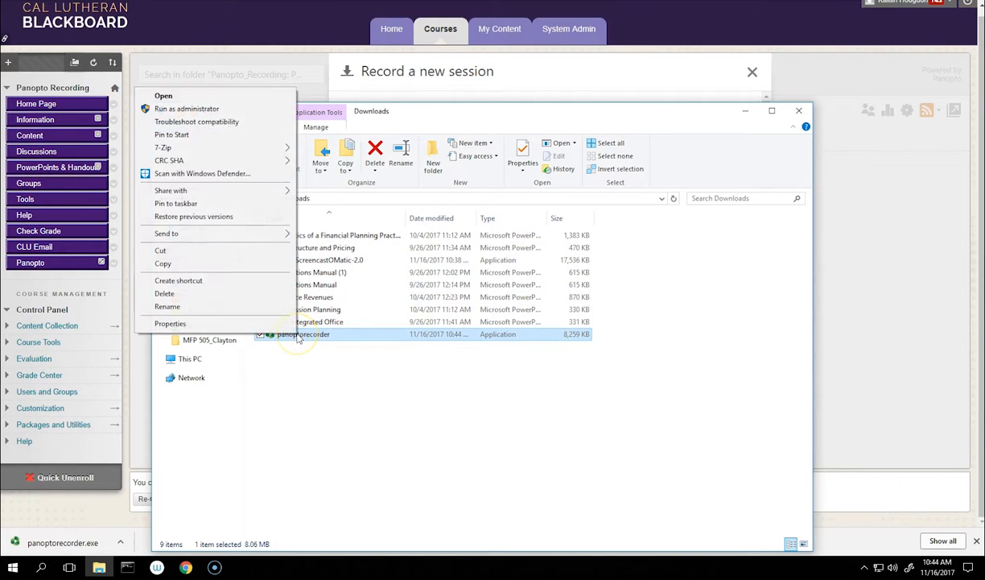
{"action": "mouse_move", "coordinate": [206, 148]}
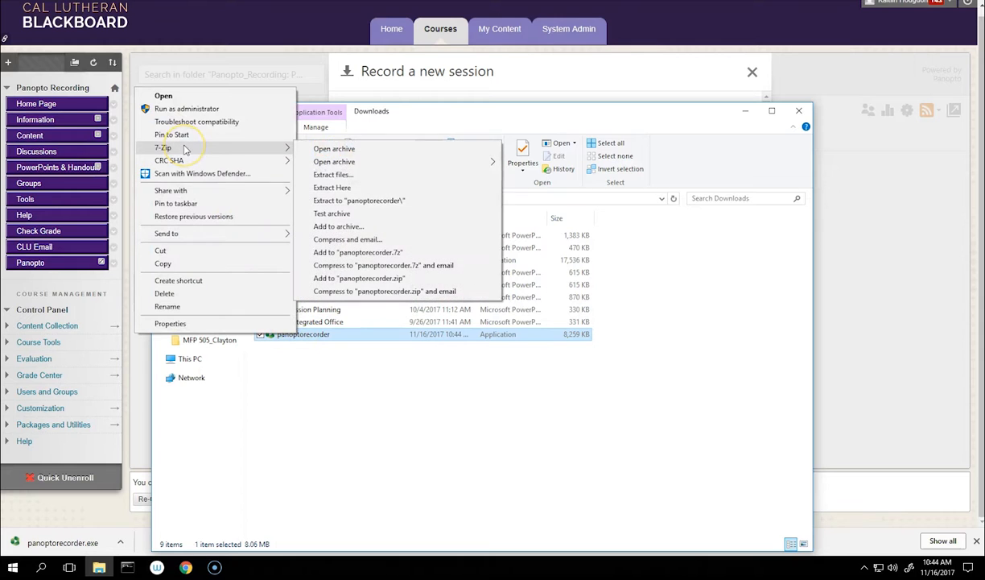
{"action": "left_click", "coordinate": [339, 174]}
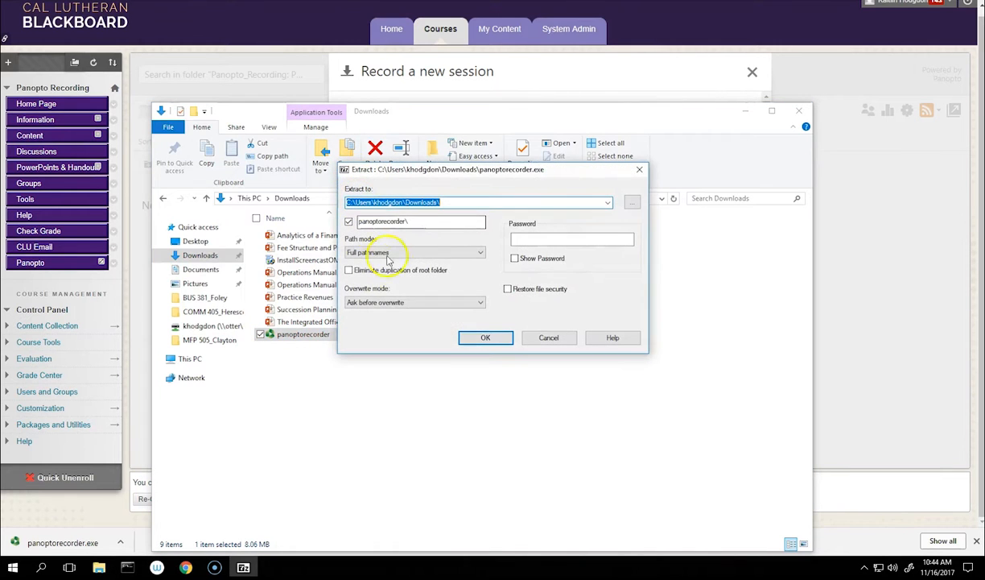
{"action": "left_click", "coordinate": [633, 202]}
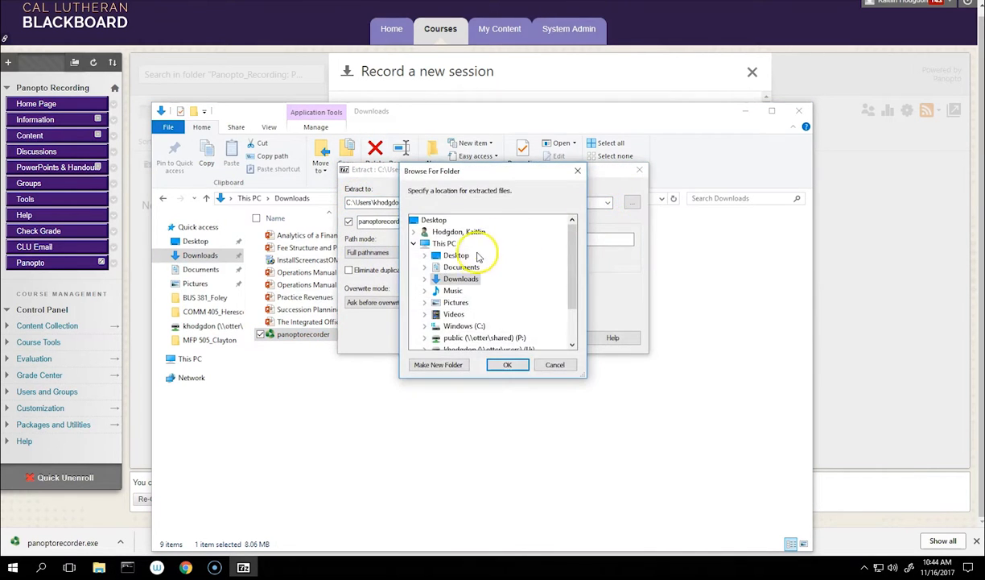
{"action": "left_click", "coordinate": [456, 255]}
{"action": "left_click", "coordinate": [505, 364]}
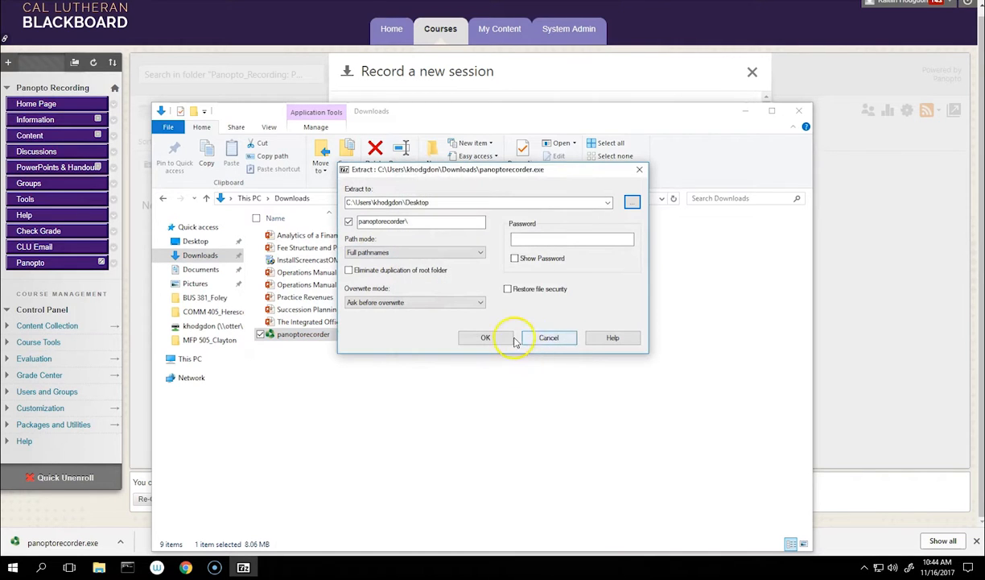
{"action": "left_click", "coordinate": [502, 338]}
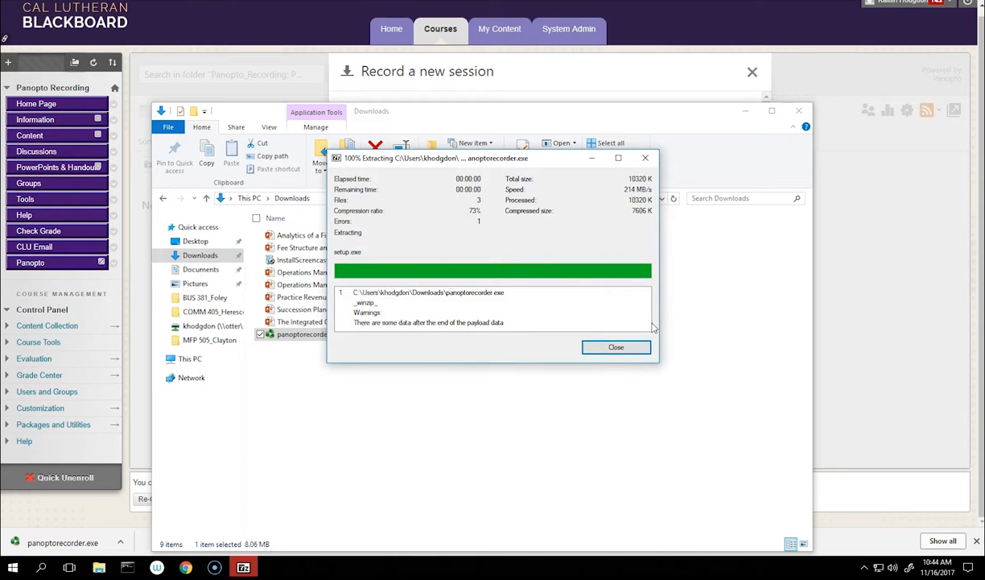
{"action": "left_click", "coordinate": [618, 348]}
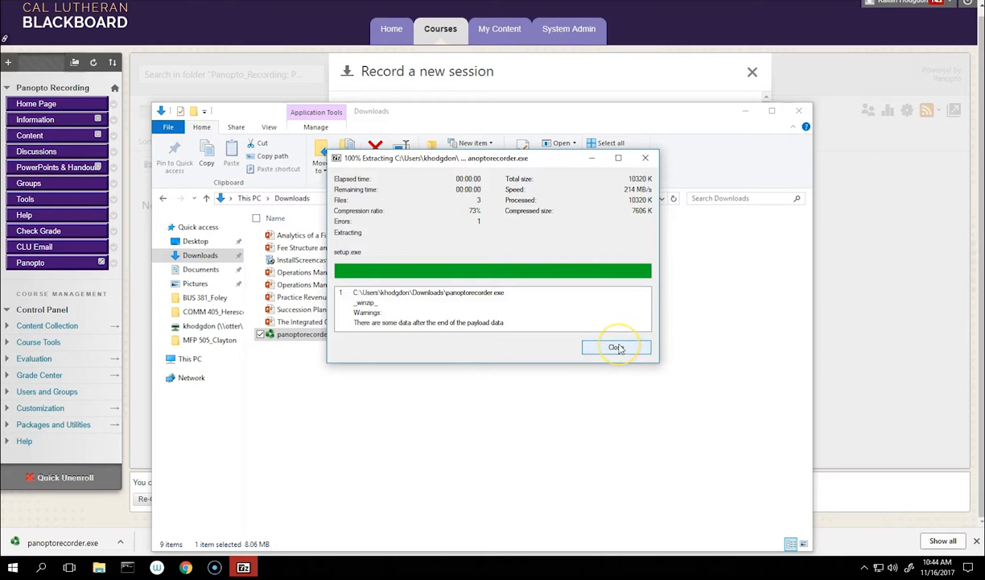
- Run setup from the Desktop panoptorecorder folder and install with default locations
{"action": "left_click", "coordinate": [196, 241]}
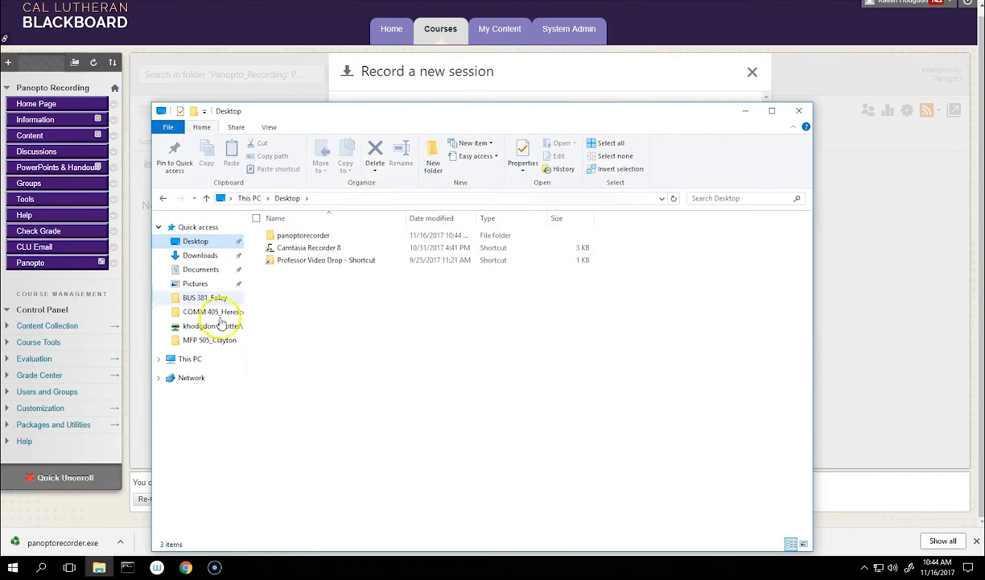
{"action": "left_click", "coordinate": [270, 236]}
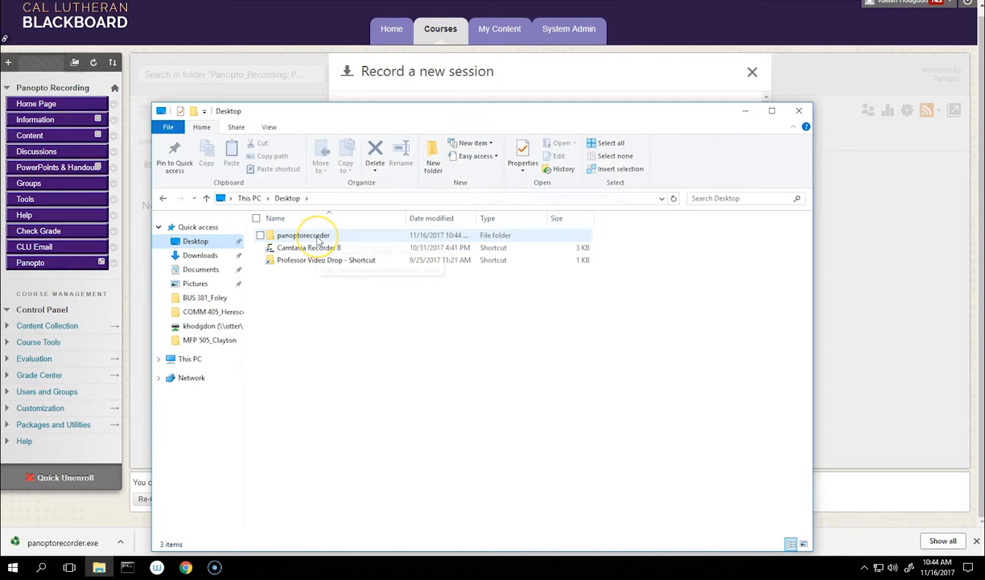
{"action": "double_click", "coordinate": [320, 238]}
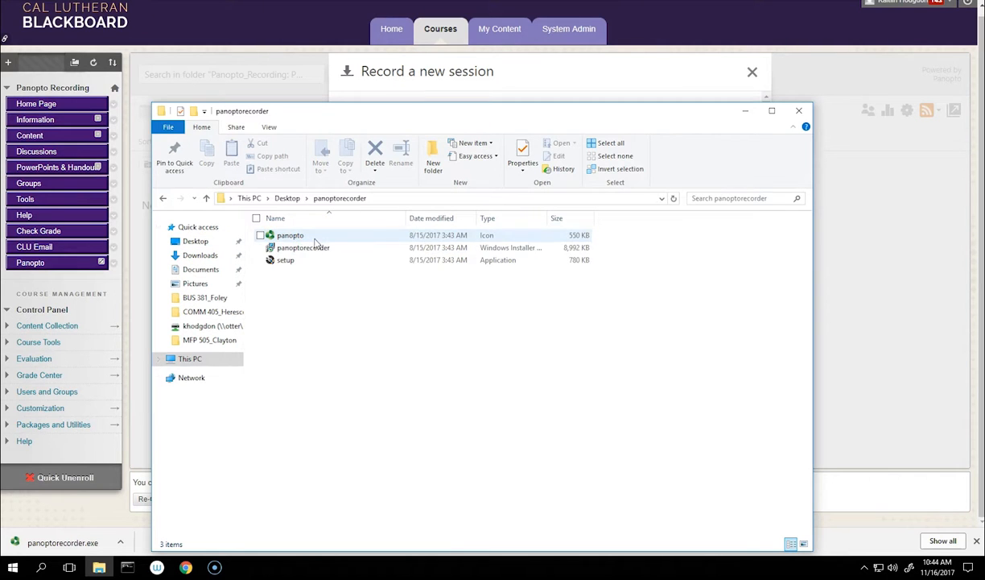
{"action": "left_click", "coordinate": [308, 261]}
{"action": "double_click", "coordinate": [306, 262]}
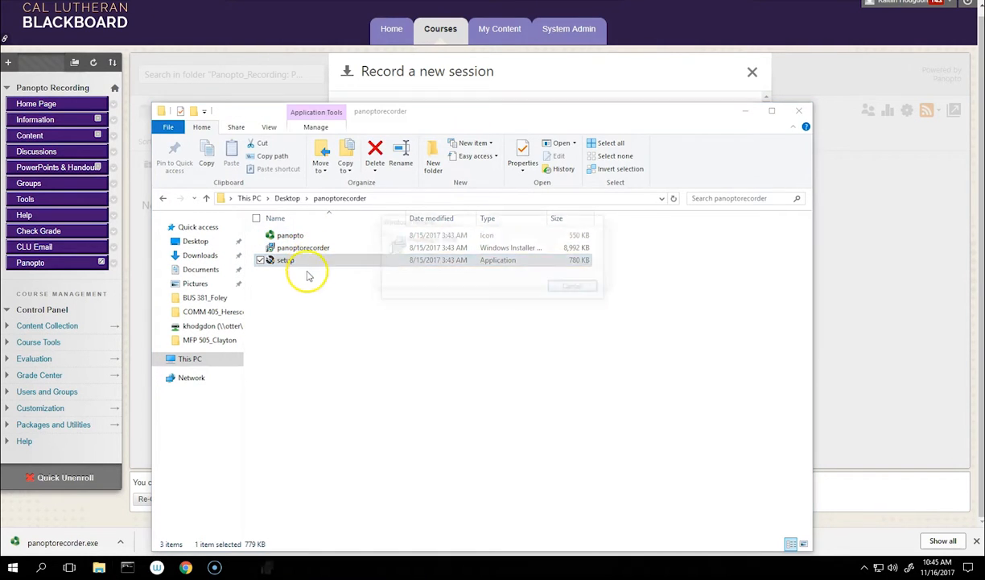
{"action": "left_click", "coordinate": [528, 362]}
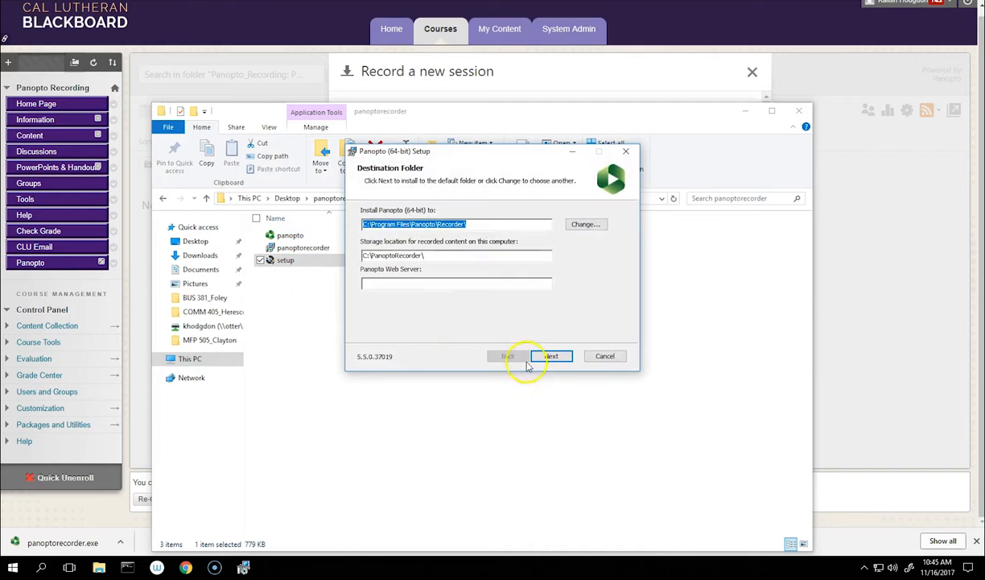
{"action": "left_click", "coordinate": [570, 361]}
{"action": "left_click", "coordinate": [562, 357]}
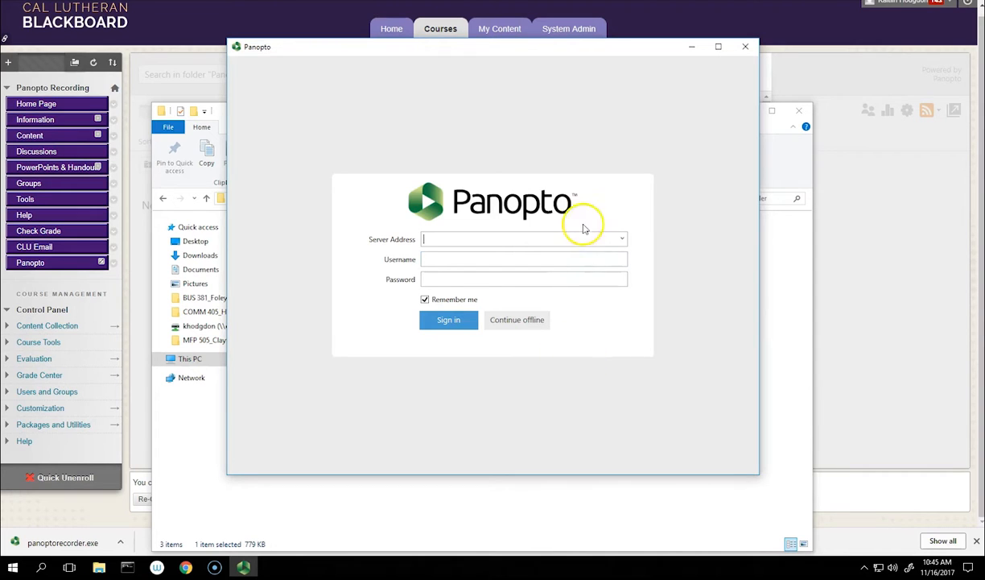
- Save callutheran.hosted.panopto.com as the server address and choose Sign in with Blackboard
{"action": "left_click", "coordinate": [622, 240]}
{"action": "left_click", "coordinate": [622, 239]}
{"action": "type", "text": "callutheran.hoste"}
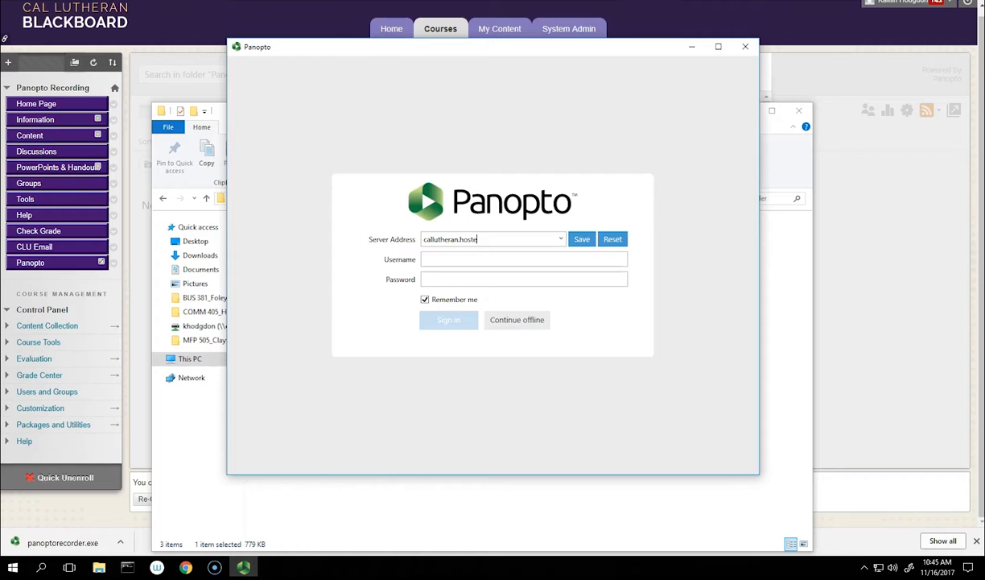
{"action": "type", "text": "d.panopto.com"}
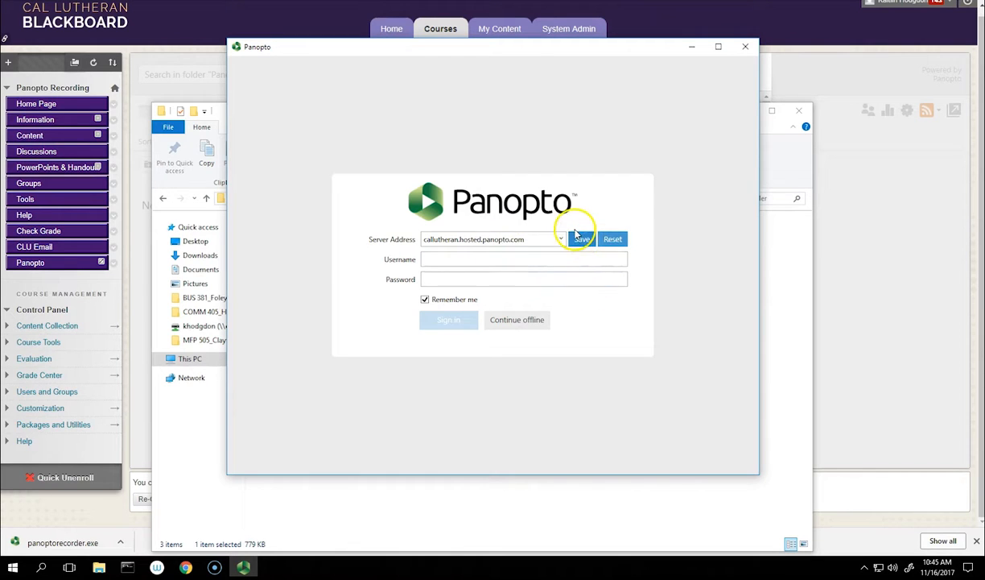
{"action": "left_click", "coordinate": [581, 238]}
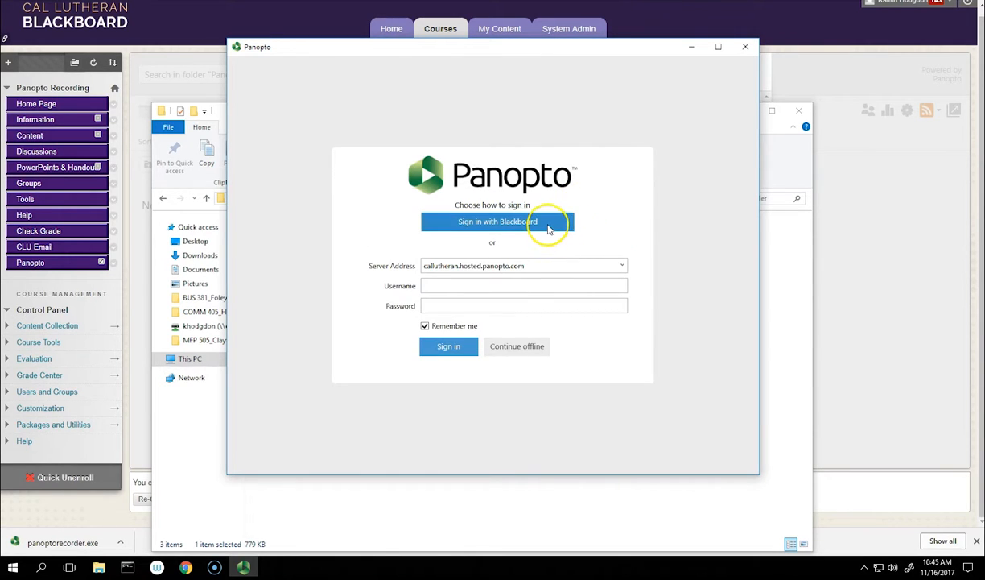
{"action": "left_click", "coordinate": [549, 228]}
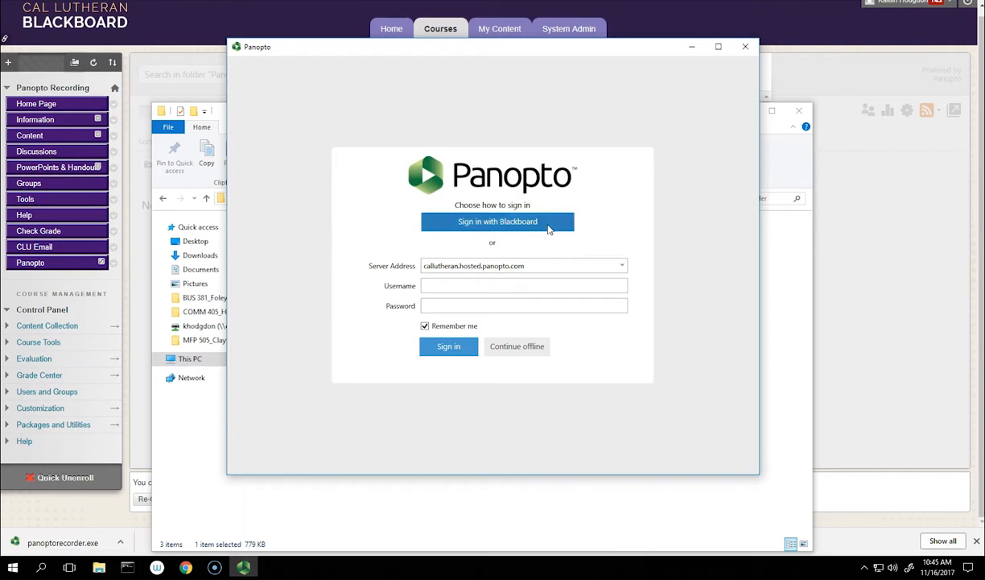
{"action": "left_click", "coordinate": [524, 254]}
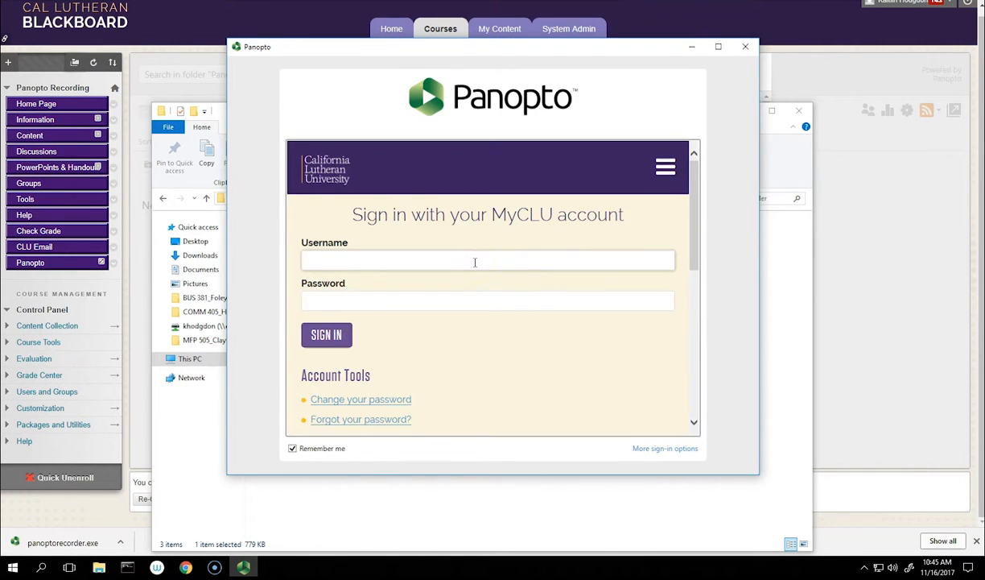
- Enter the MyCLU username and password, decline saving the password, and finish signing in
{"action": "left_click", "coordinate": [455, 282]}
{"action": "type", "text": "khodgdon"}
{"action": "key", "text": "Tab"}
{"action": "type", "text": "•••••••••••••"}
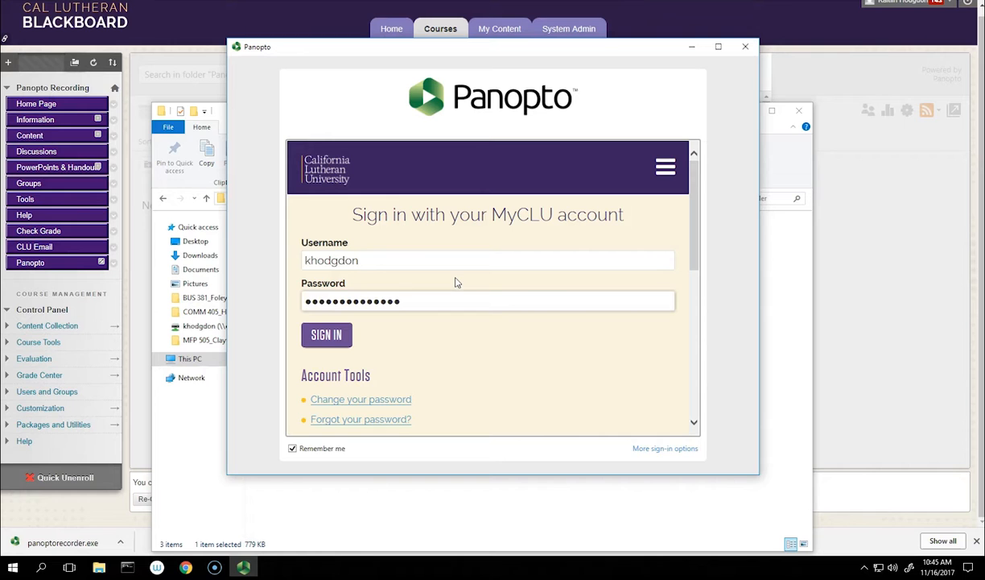
{"action": "left_click", "coordinate": [328, 335]}
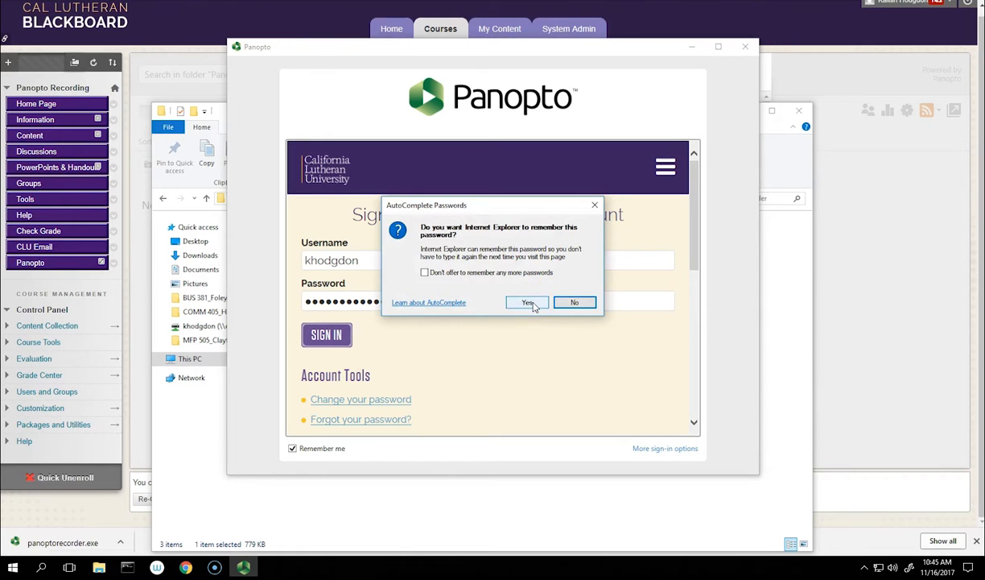
{"action": "left_click", "coordinate": [581, 302]}
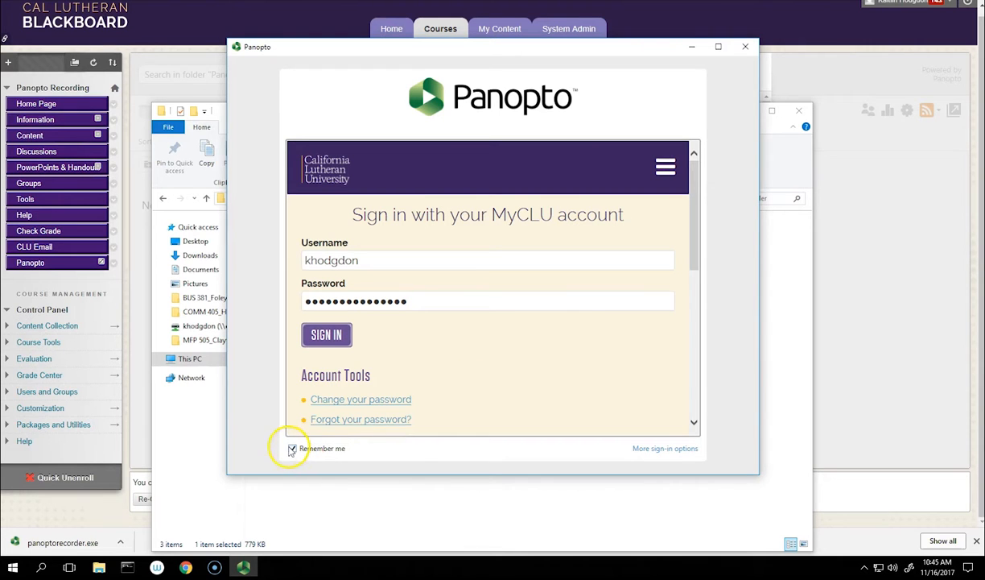
{"action": "left_click", "coordinate": [321, 337]}
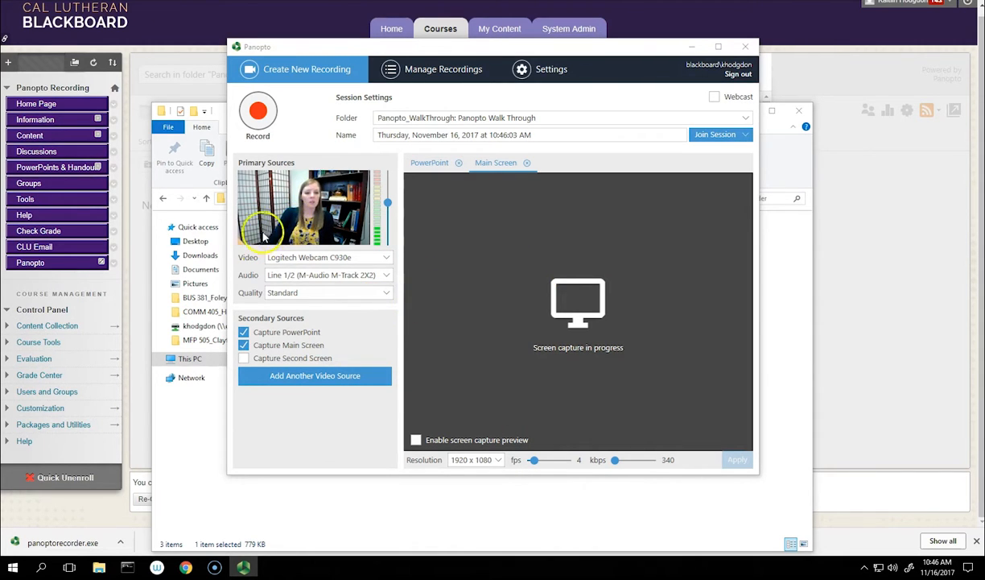
{"action": "left_click", "coordinate": [386, 257]}
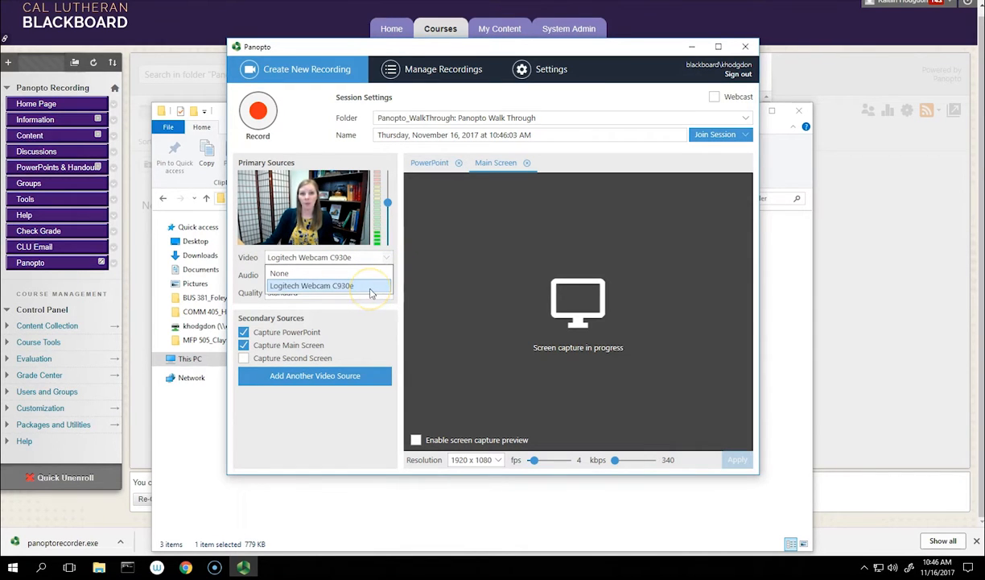
{"action": "left_click", "coordinate": [371, 293]}
{"action": "left_click", "coordinate": [386, 276]}
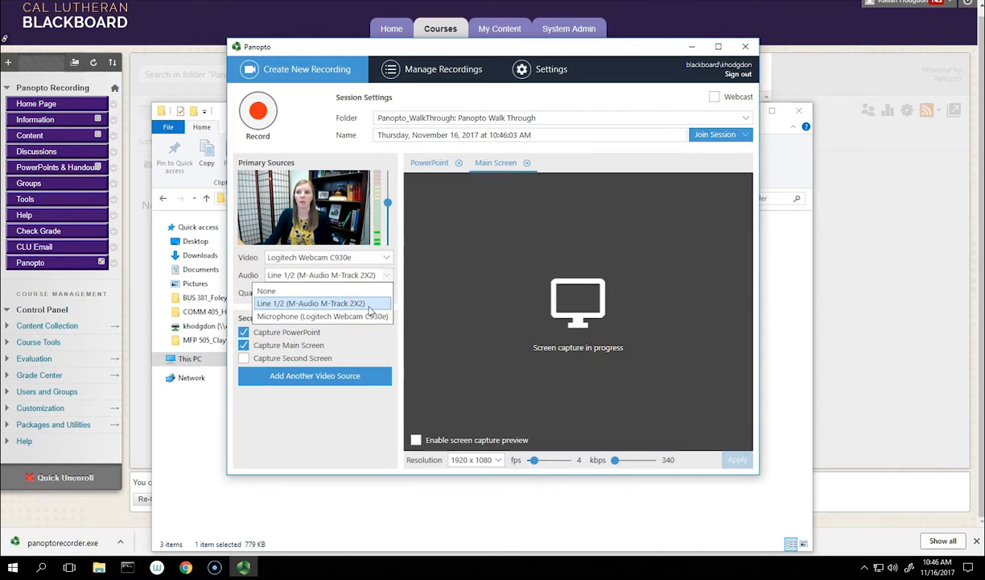
{"action": "left_click", "coordinate": [370, 308]}
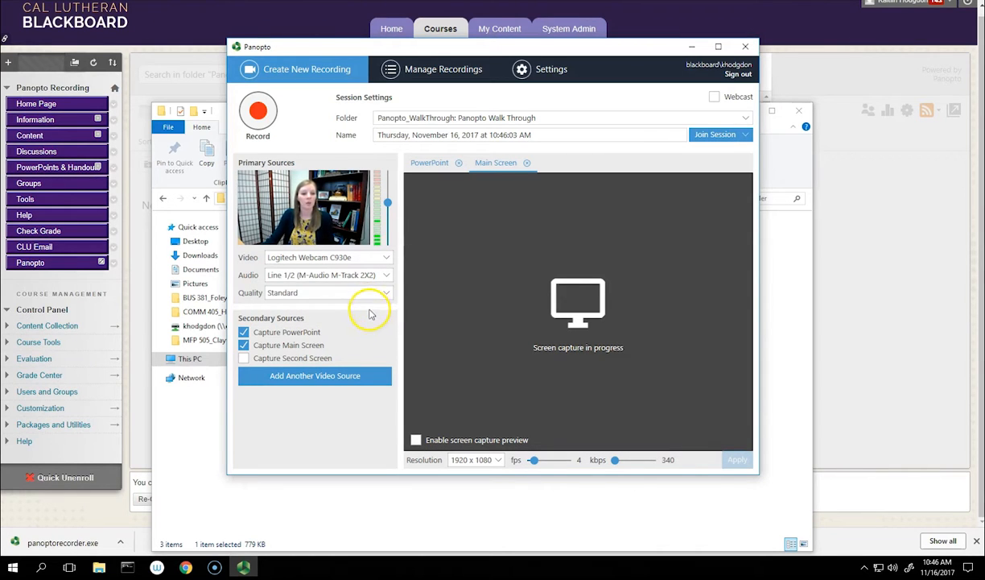
{"action": "left_click", "coordinate": [383, 298]}
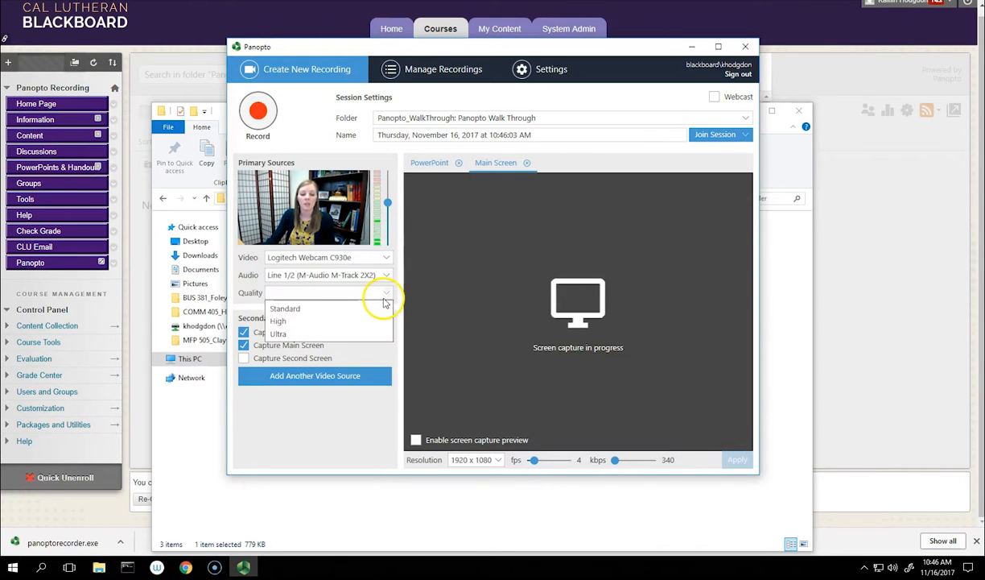
{"action": "left_click", "coordinate": [375, 347]}
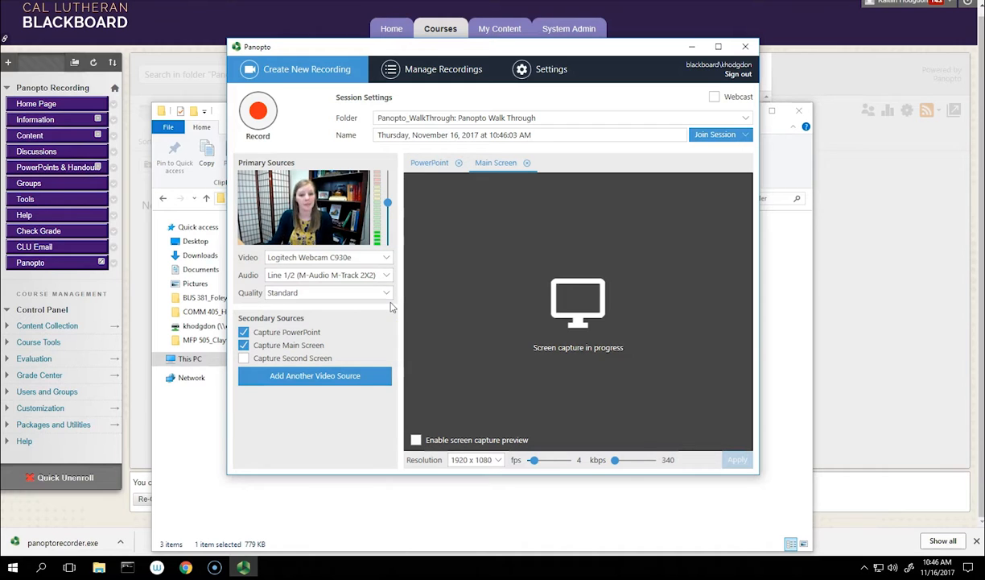
- Preview the PowerPoint, main screen and second screen sources, then remove second and main screen capture
{"action": "left_click", "coordinate": [243, 357]}
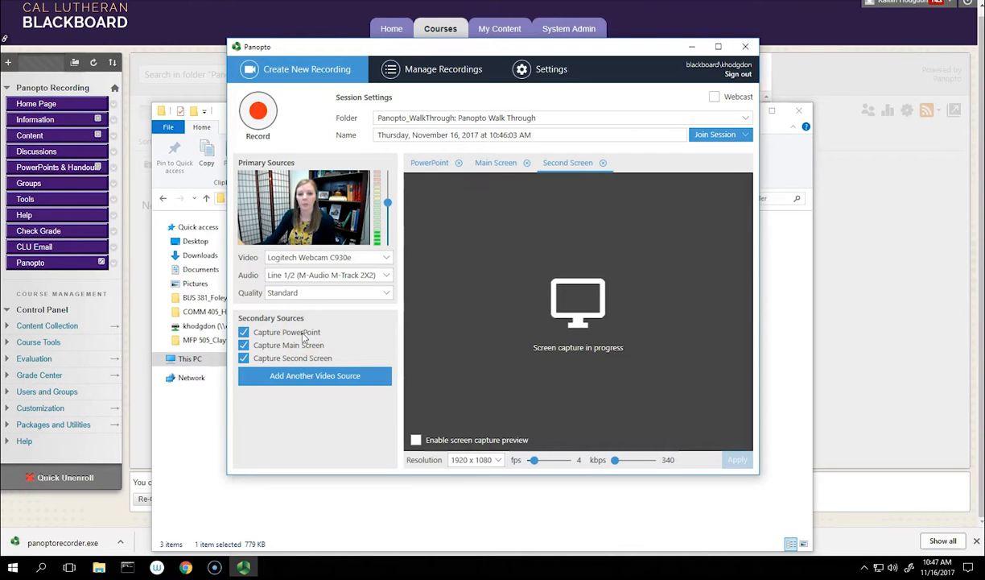
{"action": "left_click", "coordinate": [507, 165]}
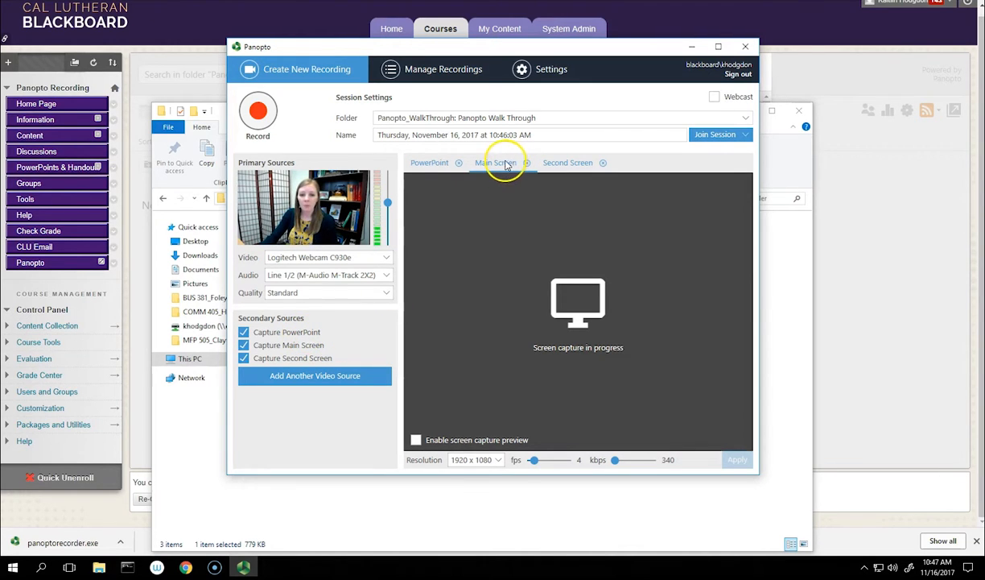
{"action": "left_click", "coordinate": [429, 164]}
{"action": "left_click", "coordinate": [497, 163]}
{"action": "left_click", "coordinate": [435, 162]}
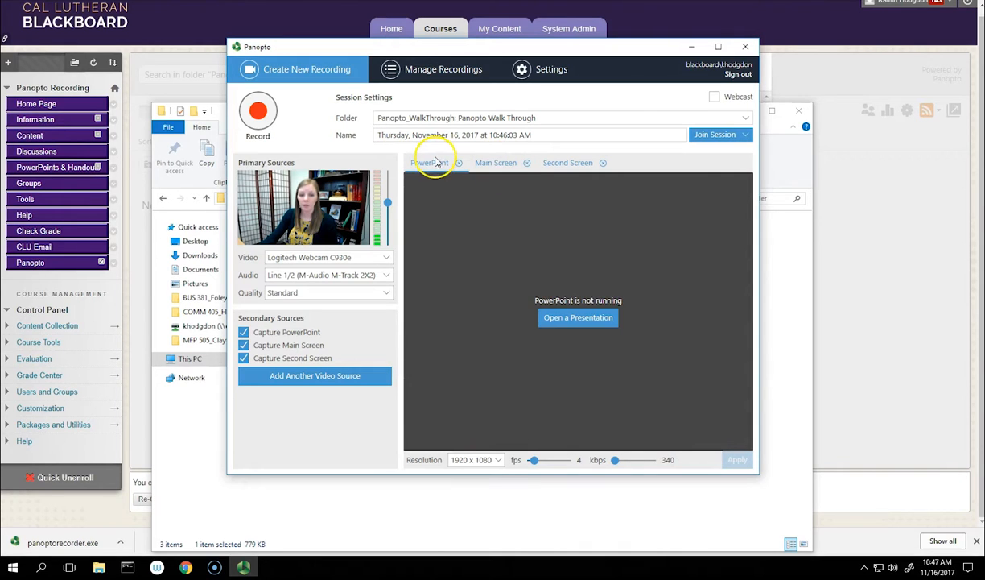
{"action": "left_click", "coordinate": [483, 165]}
{"action": "left_click", "coordinate": [556, 164]}
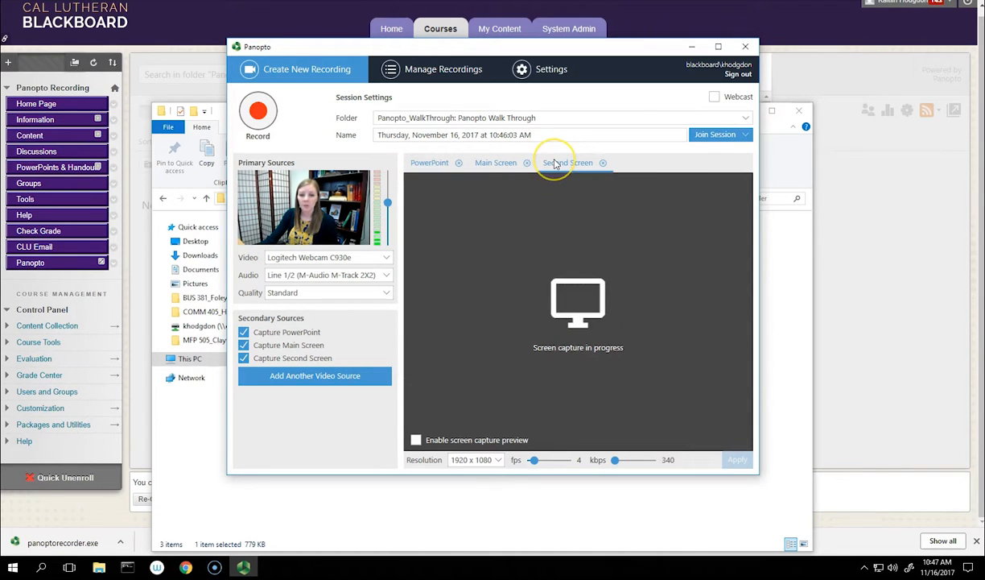
{"action": "left_click", "coordinate": [604, 163]}
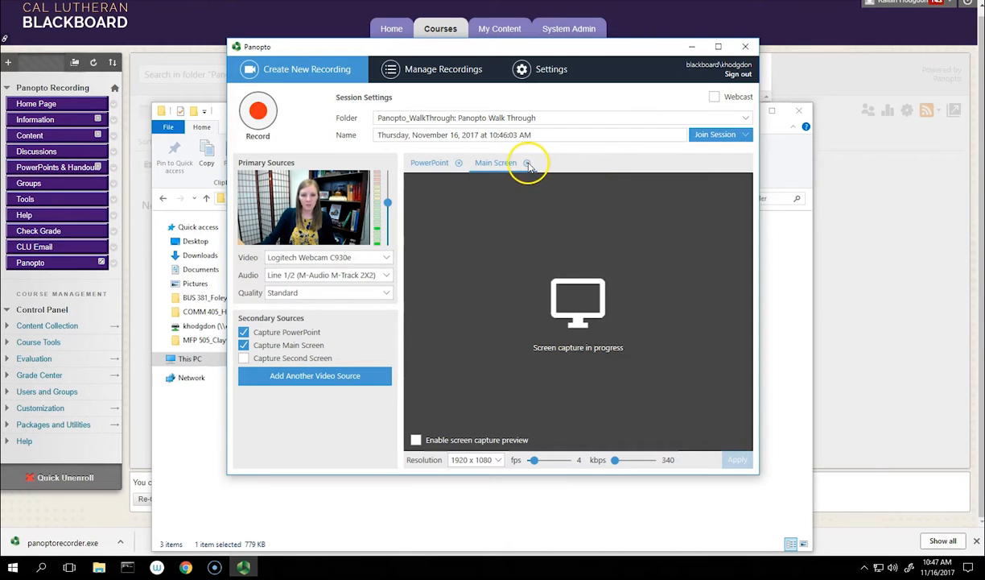
{"action": "left_click", "coordinate": [527, 164]}
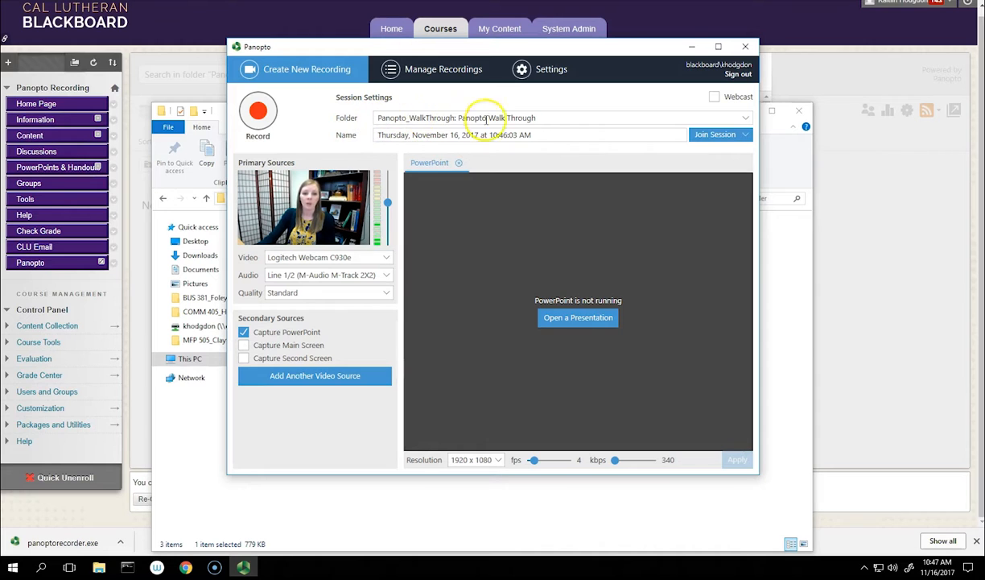
- Save the session to the Panopto_Recording: Panopto Recording folder, named 'Panopto Recording'
{"action": "left_click", "coordinate": [748, 119]}
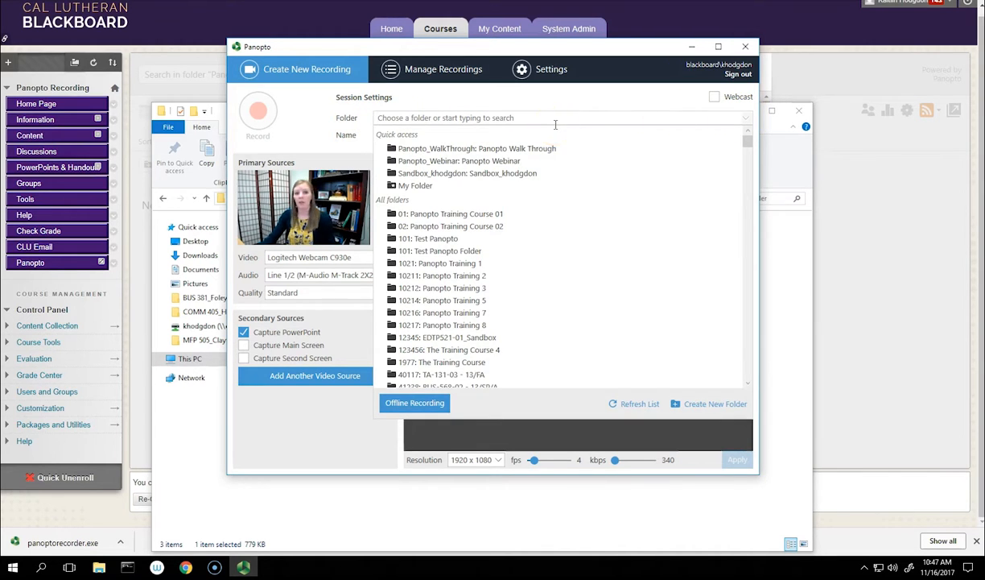
{"action": "type", "text": "panopto"}
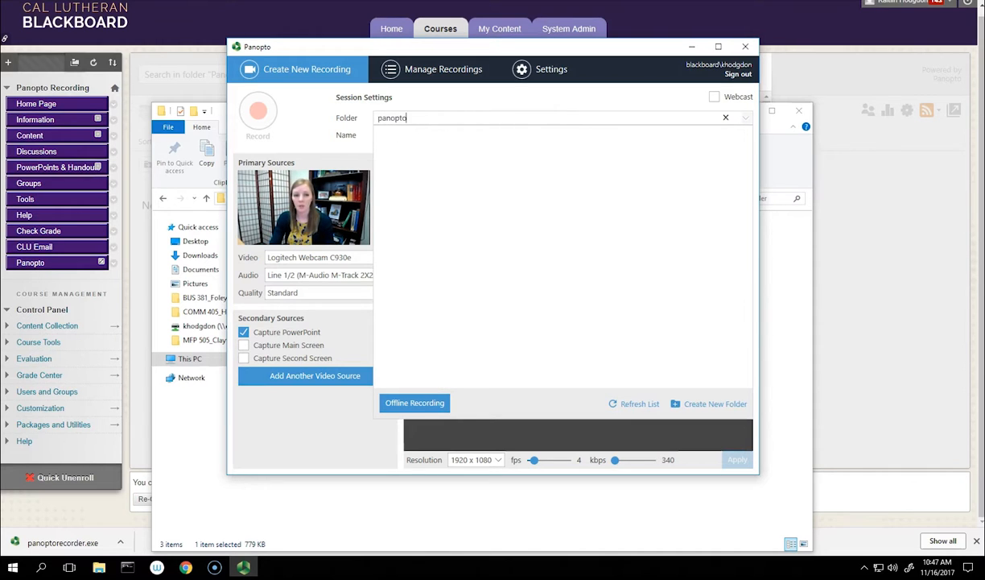
{"action": "type", "text": " recording"}
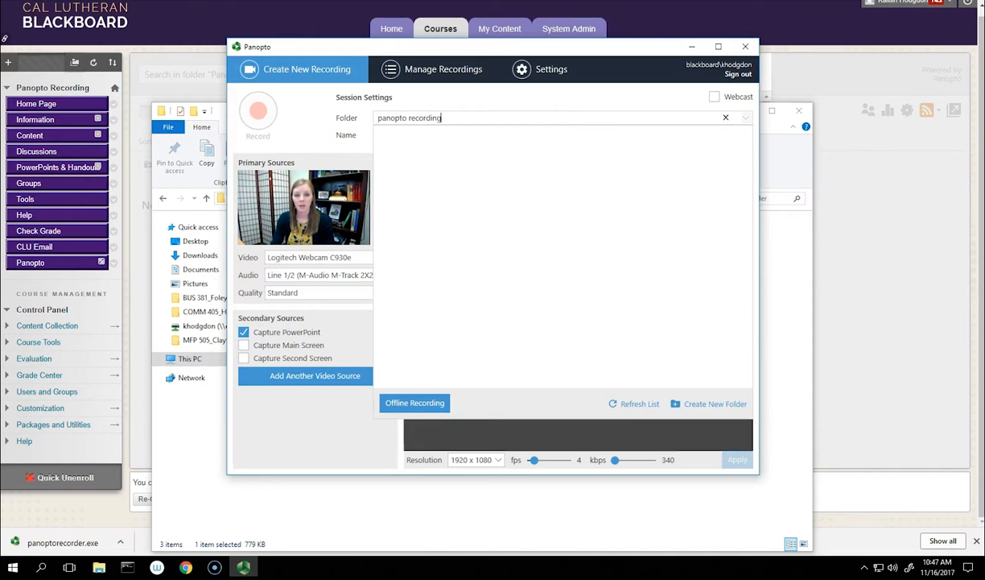
{"action": "left_click", "coordinate": [514, 132]}
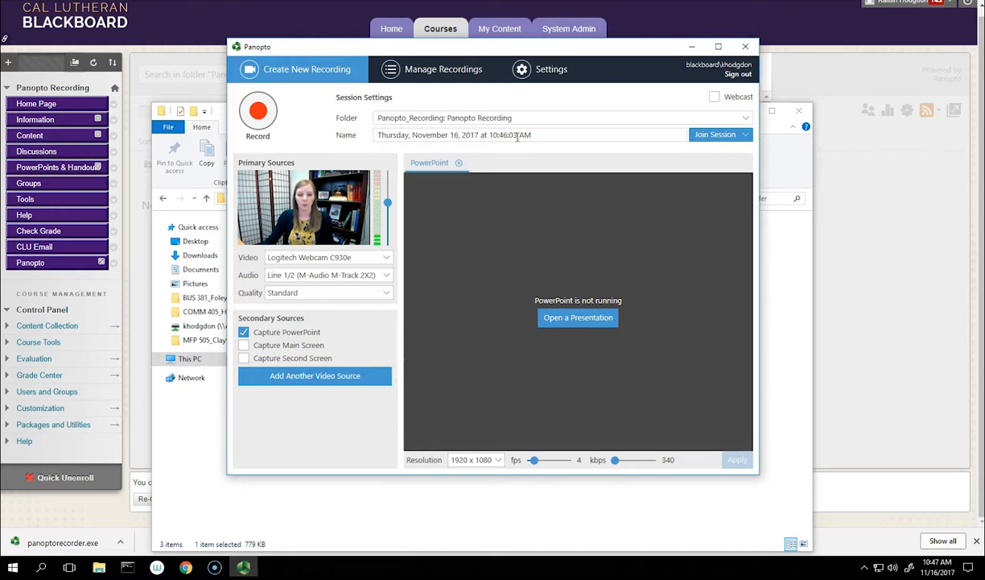
{"action": "left_click_drag", "start_coordinate": [545, 134], "coordinate": [278, 127]}
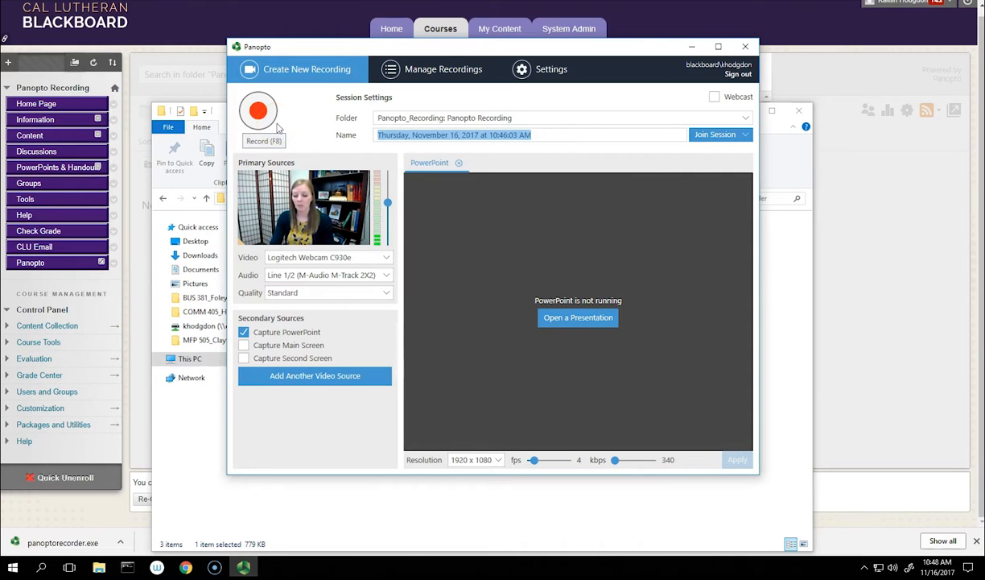
{"action": "type", "text": "Panop"}
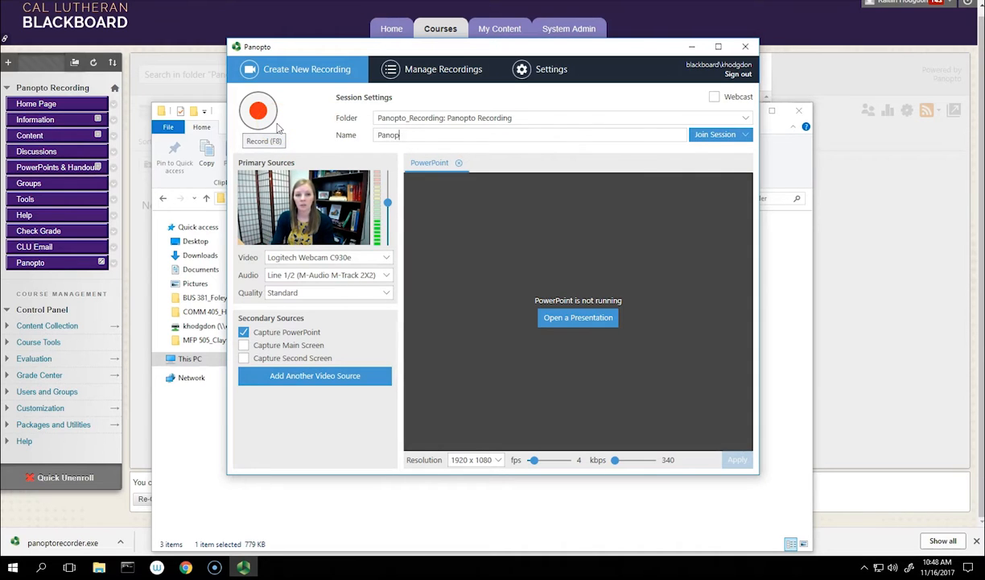
{"action": "type", "text": "to Recording"}
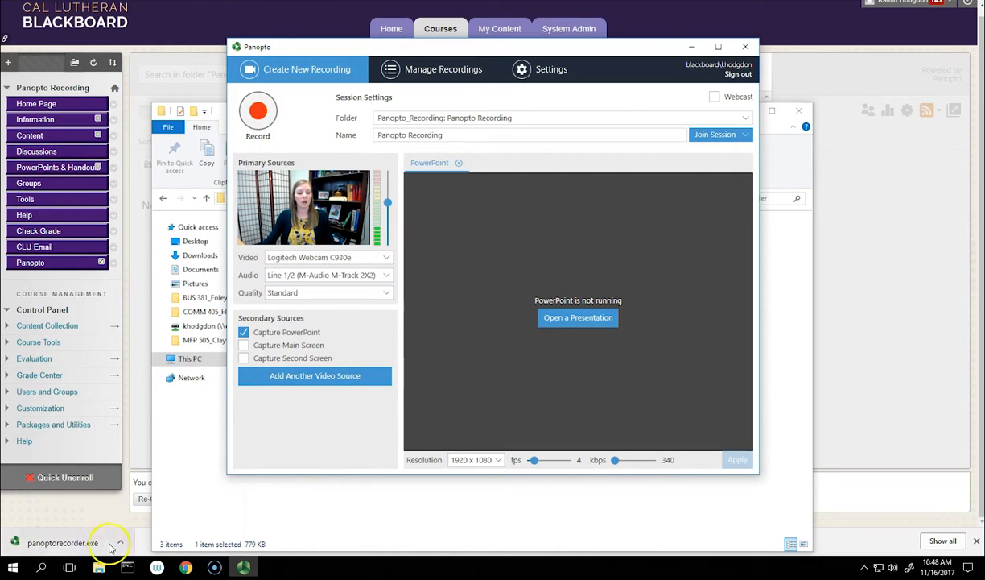
- Open Flipped Classroom Recording Lectures from the U: drive and confirm recording starts with PowerPoint
{"action": "left_click", "coordinate": [570, 318]}
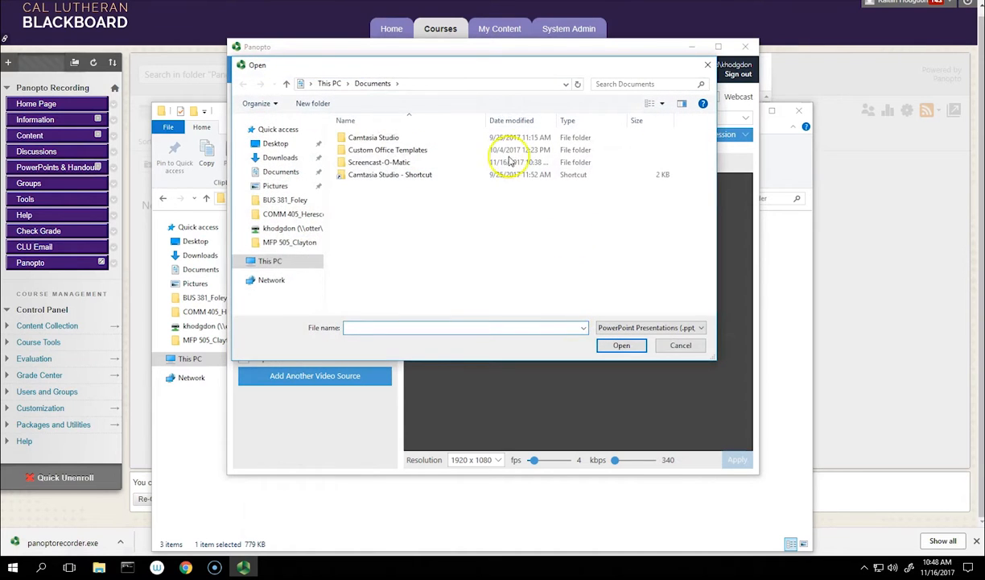
{"action": "left_click", "coordinate": [270, 228]}
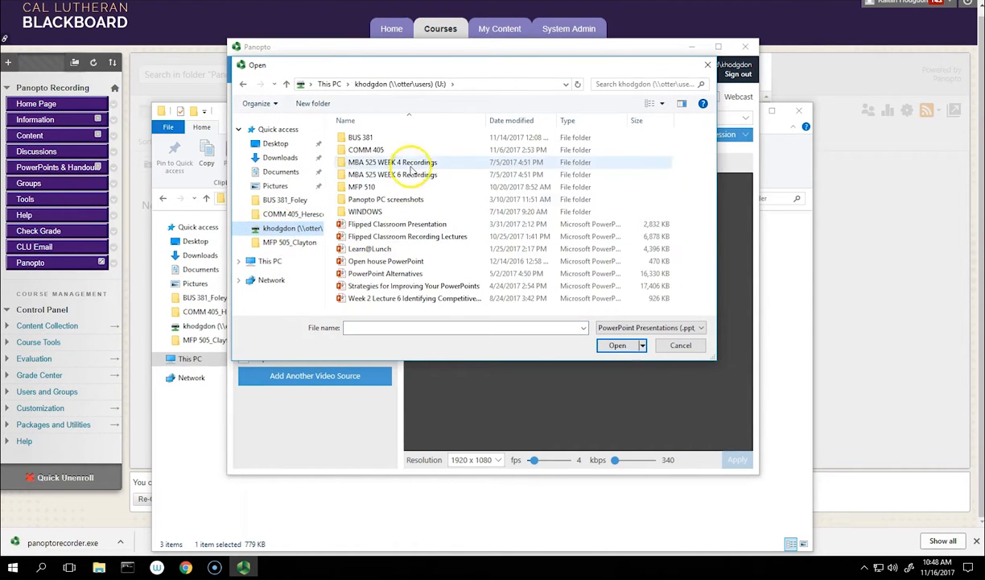
{"action": "left_click", "coordinate": [409, 225]}
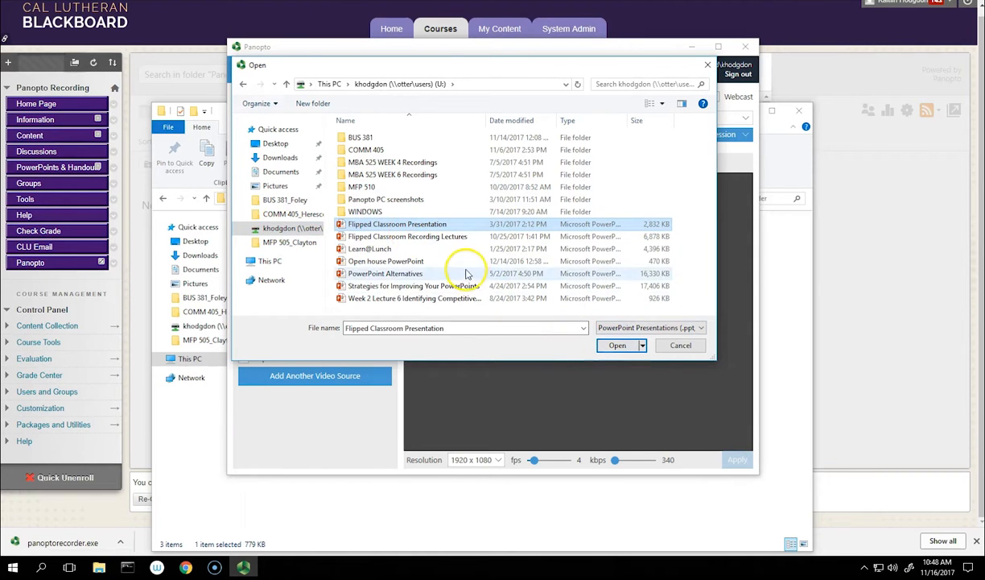
{"action": "left_click", "coordinate": [407, 236]}
{"action": "left_click", "coordinate": [617, 344]}
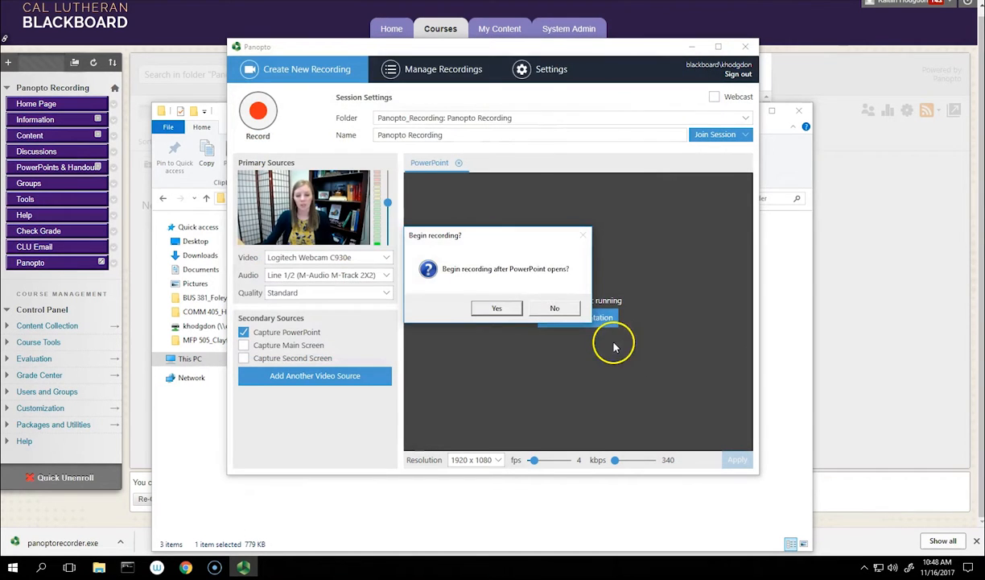
{"action": "left_click", "coordinate": [497, 310]}
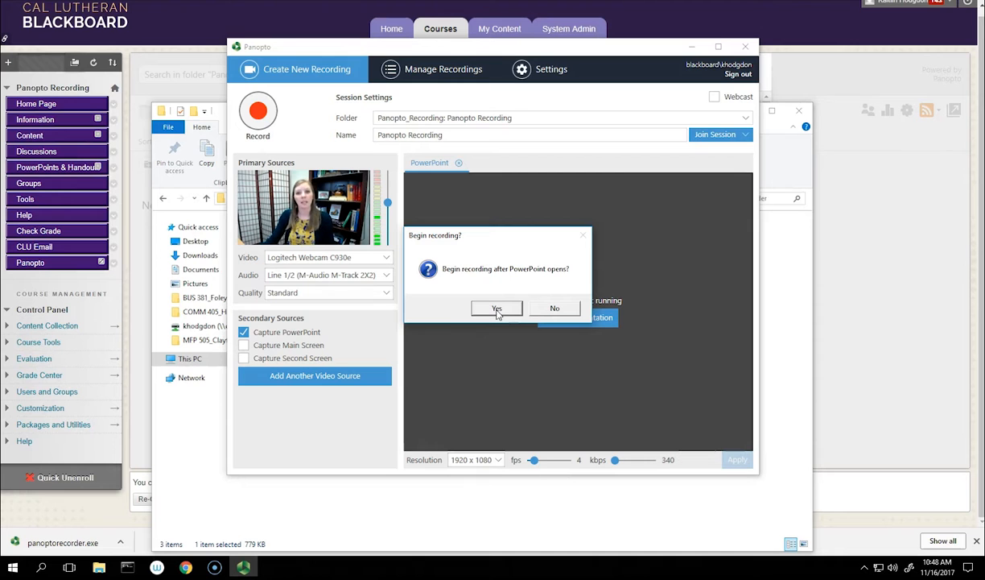
{"action": "left_click", "coordinate": [497, 309]}
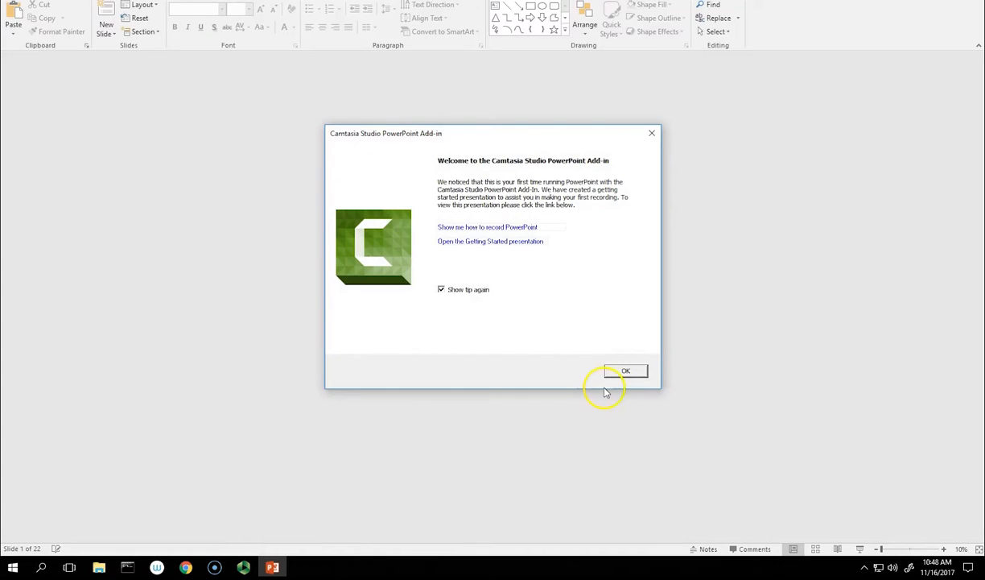
- Dismiss the Camtasia add-in message, advance the slides through slide 7, and end the show
{"action": "left_click", "coordinate": [635, 372]}
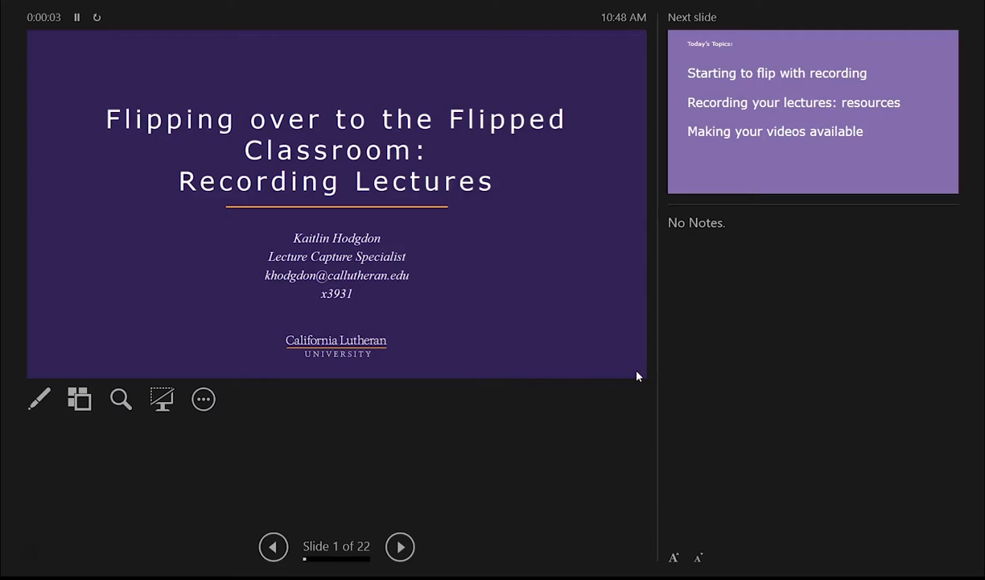
{"action": "key", "text": "Right"}
{"action": "key", "text": "Right"}
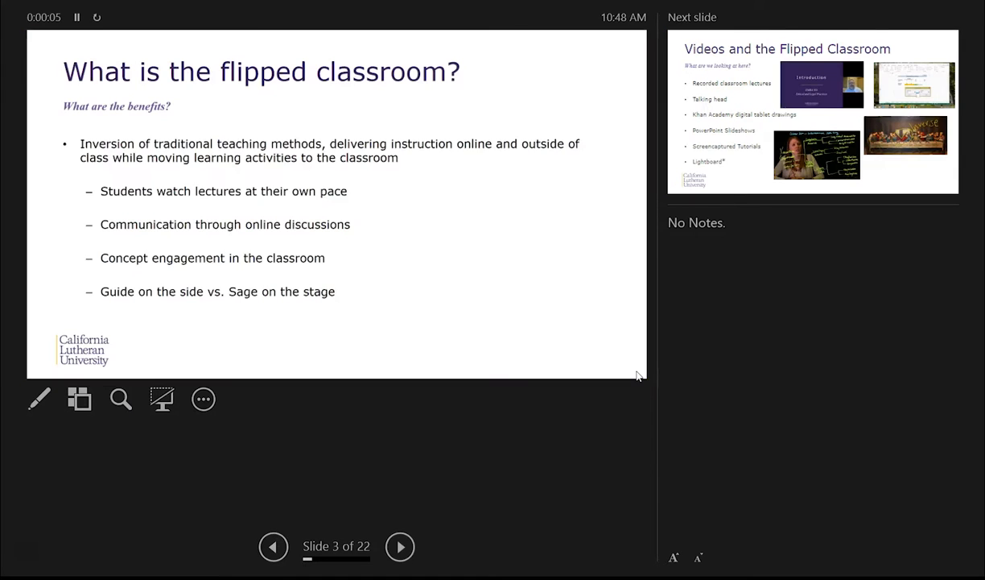
{"action": "key", "text": "Right"}
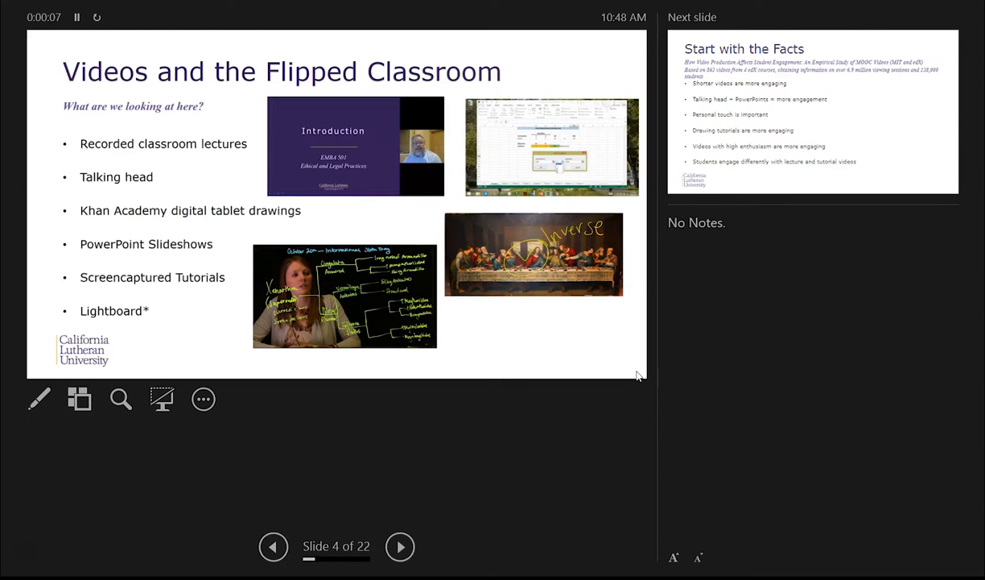
{"action": "key", "text": "Right"}
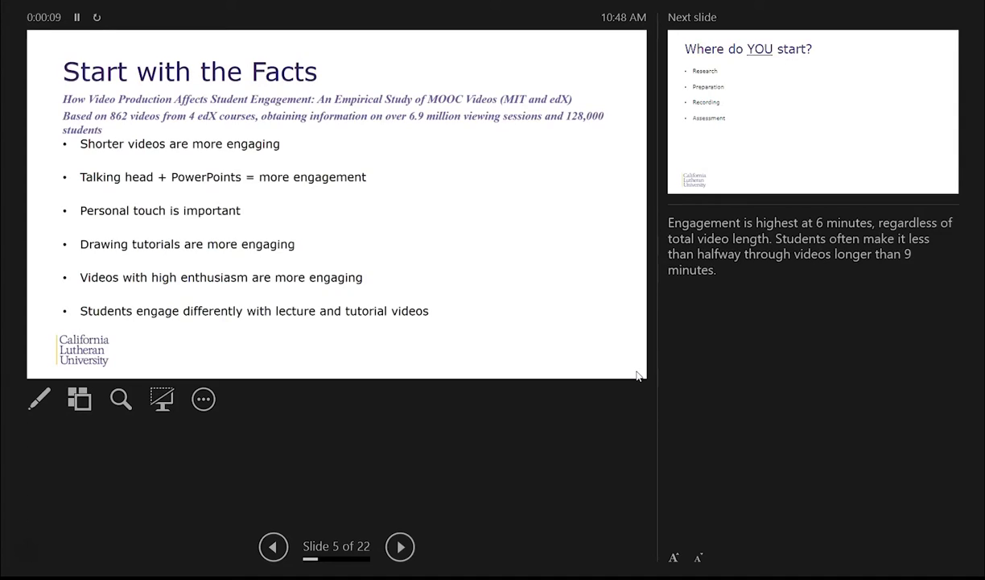
{"action": "key", "text": "Right"}
{"action": "key", "text": "Right"}
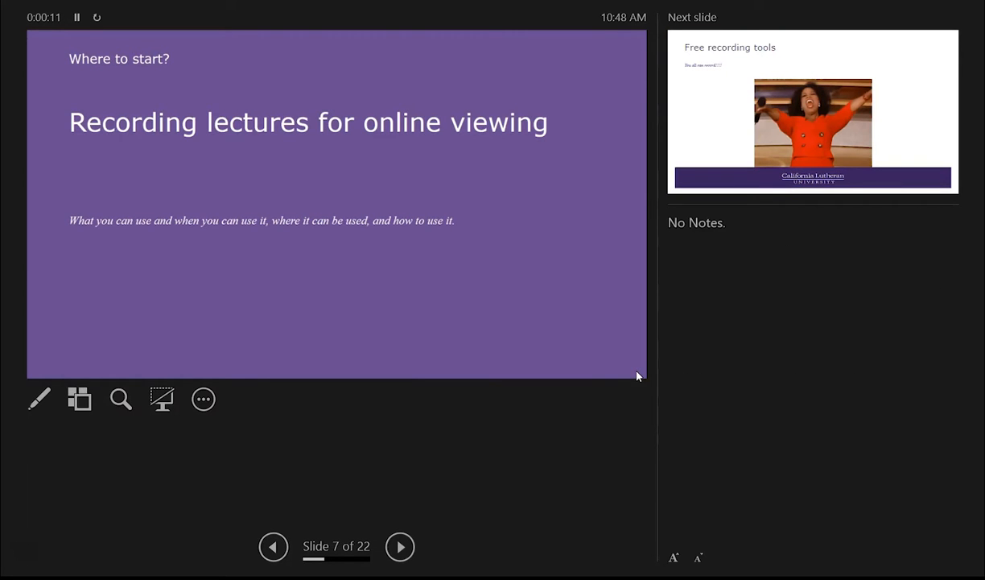
{"action": "key", "text": "Escape"}
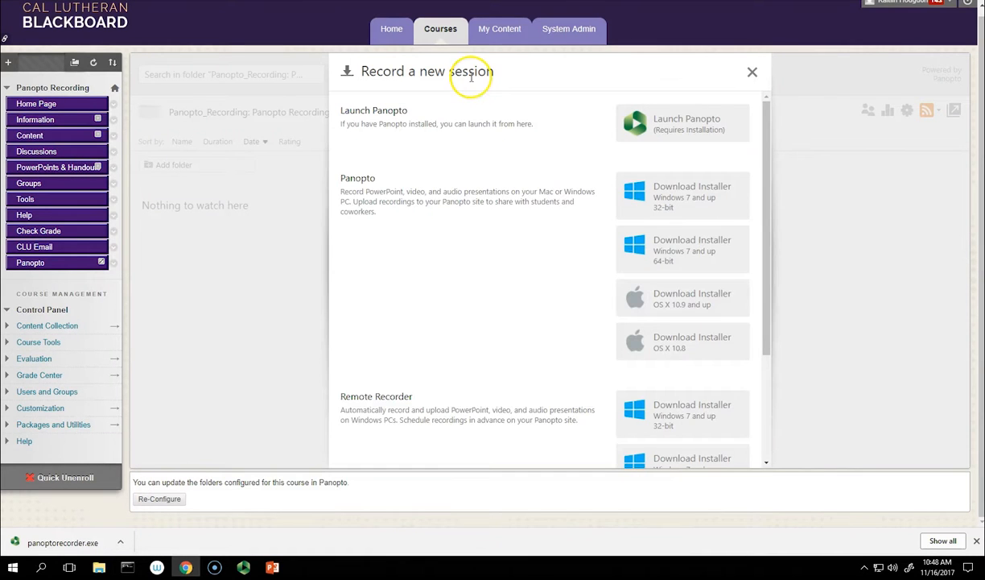
- Bring Panopto Recorder back to the front and stop the 21-second recording
{"action": "left_click", "coordinate": [242, 566]}
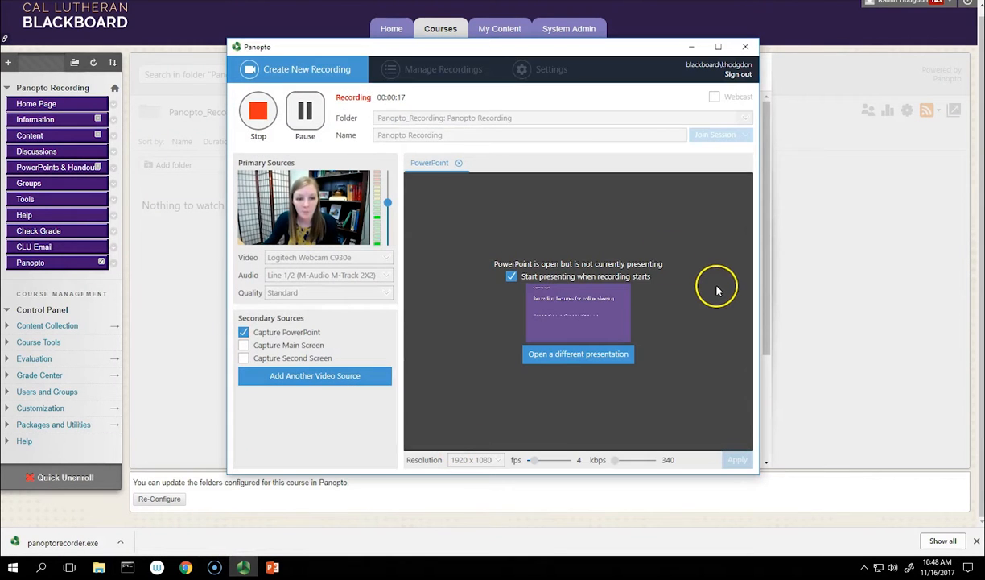
{"action": "left_click", "coordinate": [262, 118]}
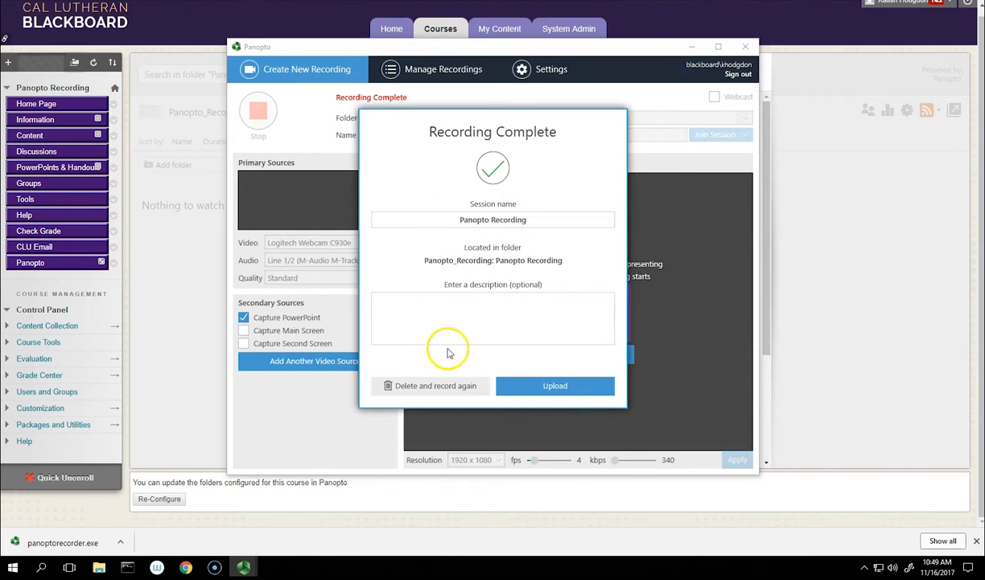
- Upload the finished 00:00:21 Panopto Recording session
{"action": "left_click", "coordinate": [577, 388]}
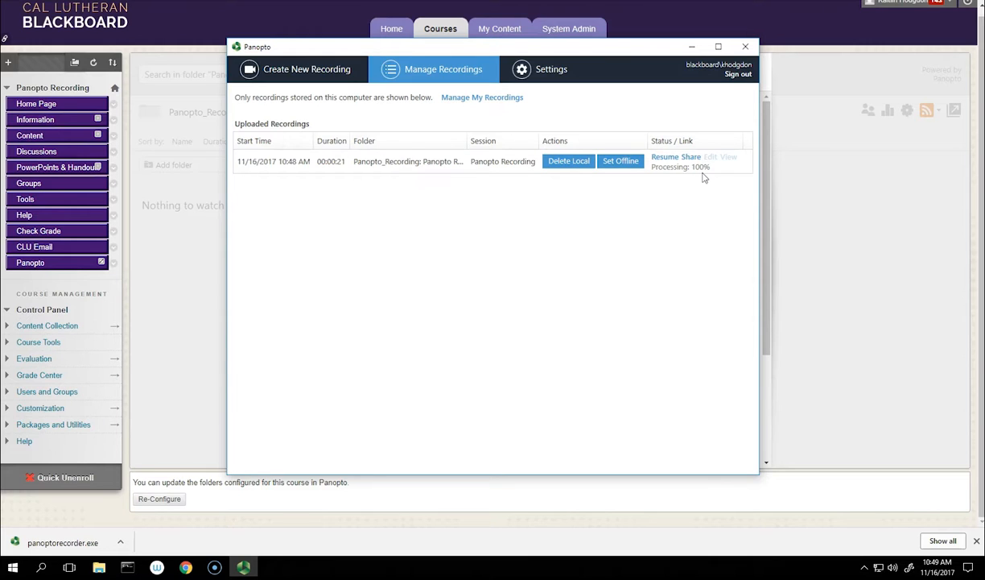
- Reload Blackboard's Panopto folder page so the 0:26 Panopto Recording session appears
{"action": "left_click", "coordinate": [898, 237]}
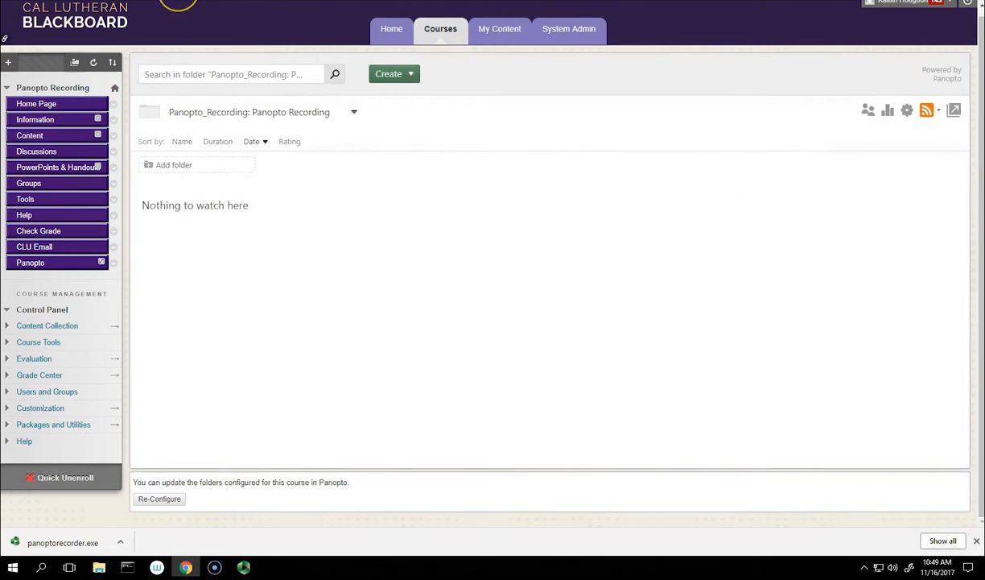
{"action": "key", "text": "F5"}
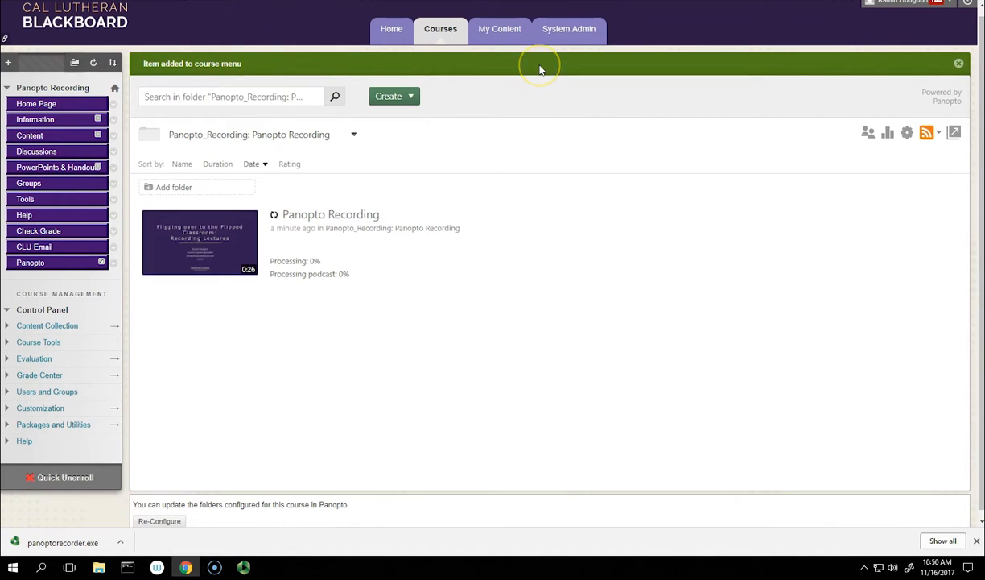
{"action": "mouse_move", "coordinate": [499, 264]}
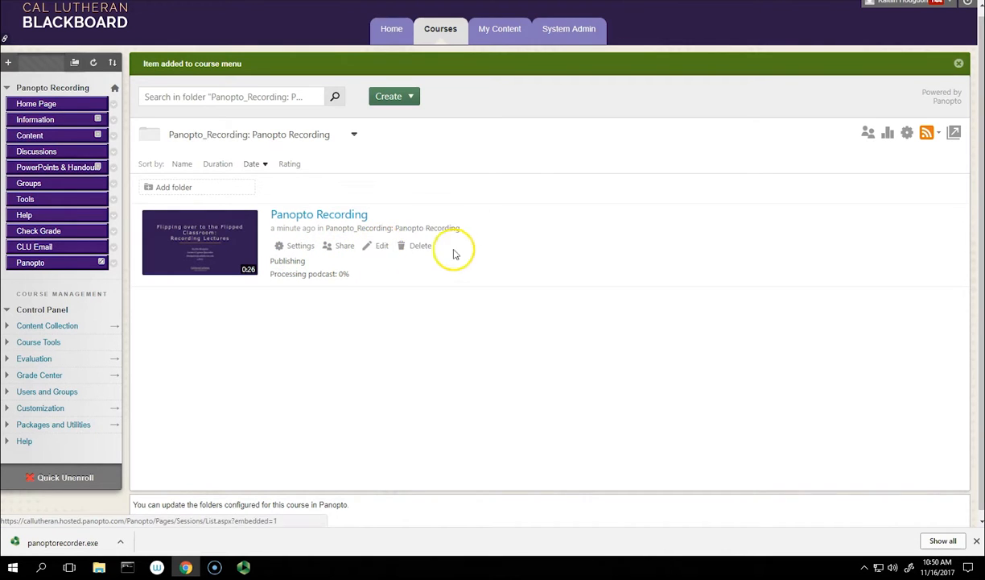
- Open the Panopto Recording's session settings on the Share tab
{"action": "left_click", "coordinate": [306, 249]}
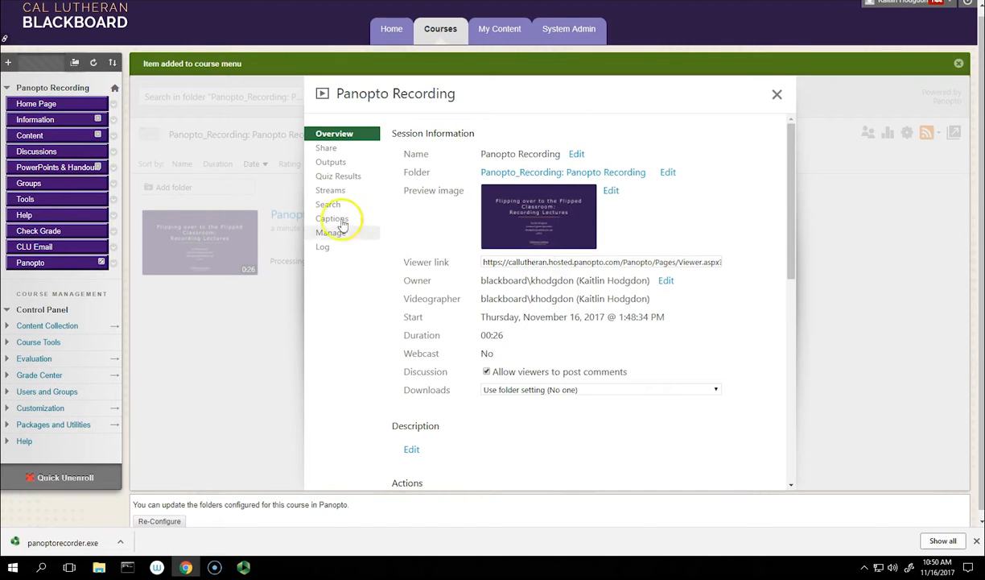
{"action": "left_click", "coordinate": [337, 152]}
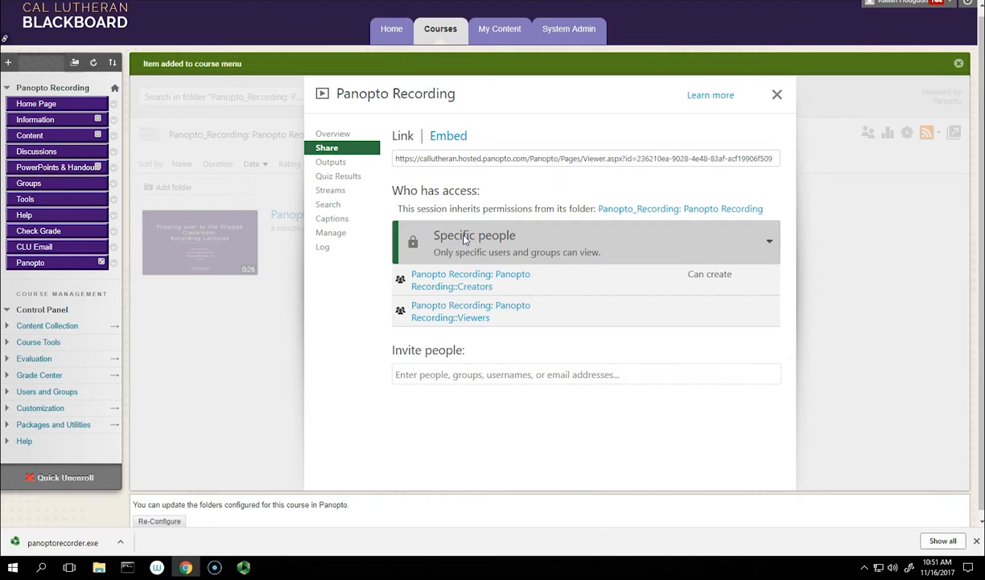
- Set access to 'Anyone at your organization with the link', save, and show the Outputs
{"action": "left_click", "coordinate": [550, 243]}
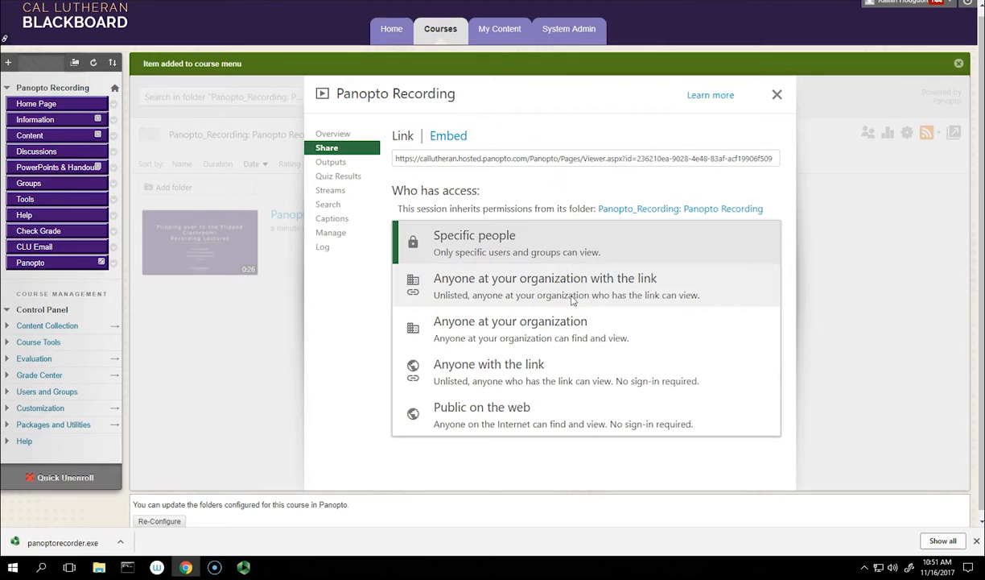
{"action": "left_click", "coordinate": [585, 329]}
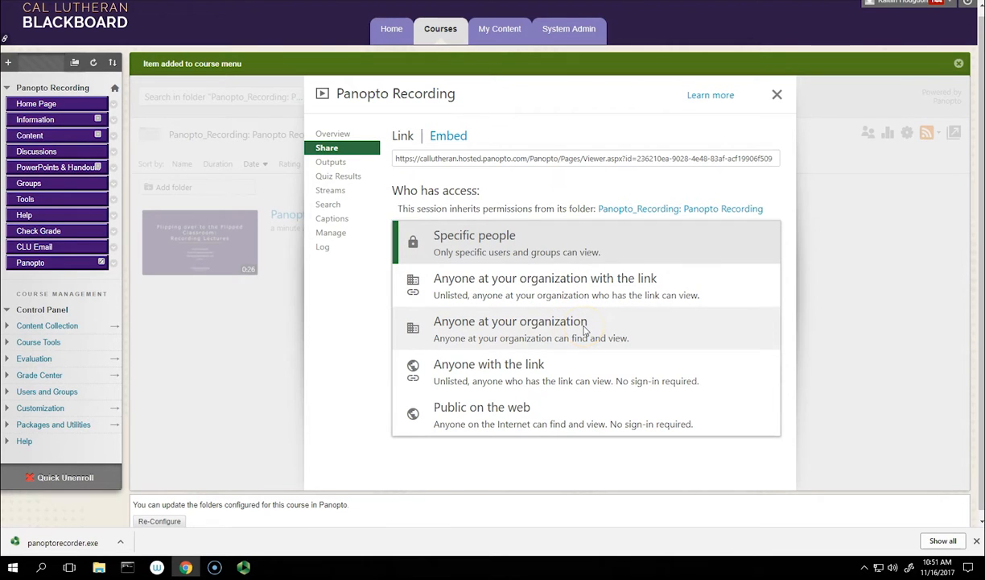
{"action": "left_click", "coordinate": [540, 373]}
{"action": "left_click", "coordinate": [540, 297]}
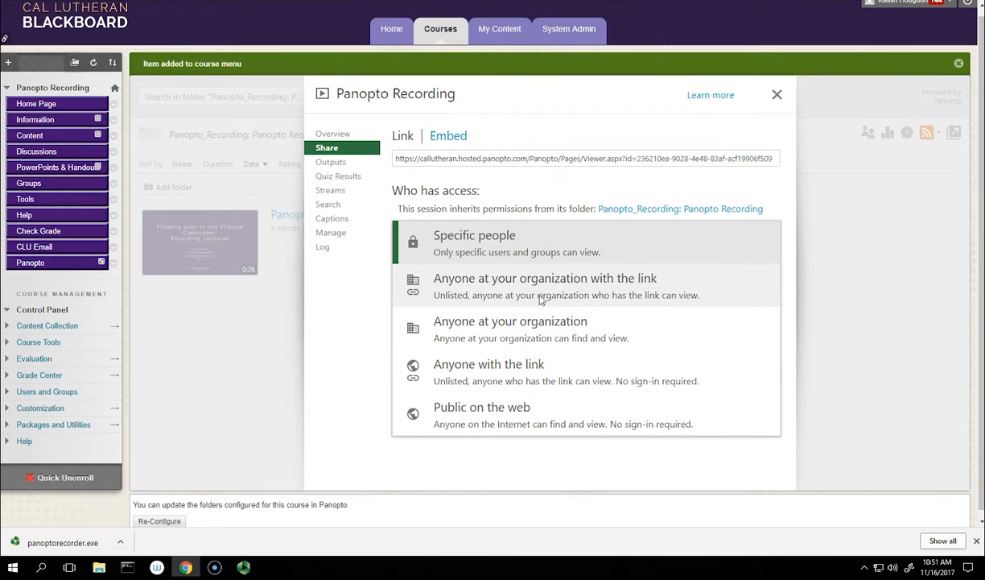
{"action": "left_click", "coordinate": [538, 318]}
{"action": "left_click", "coordinate": [526, 385]}
{"action": "left_click", "coordinate": [532, 293]}
{"action": "left_click", "coordinate": [533, 293]}
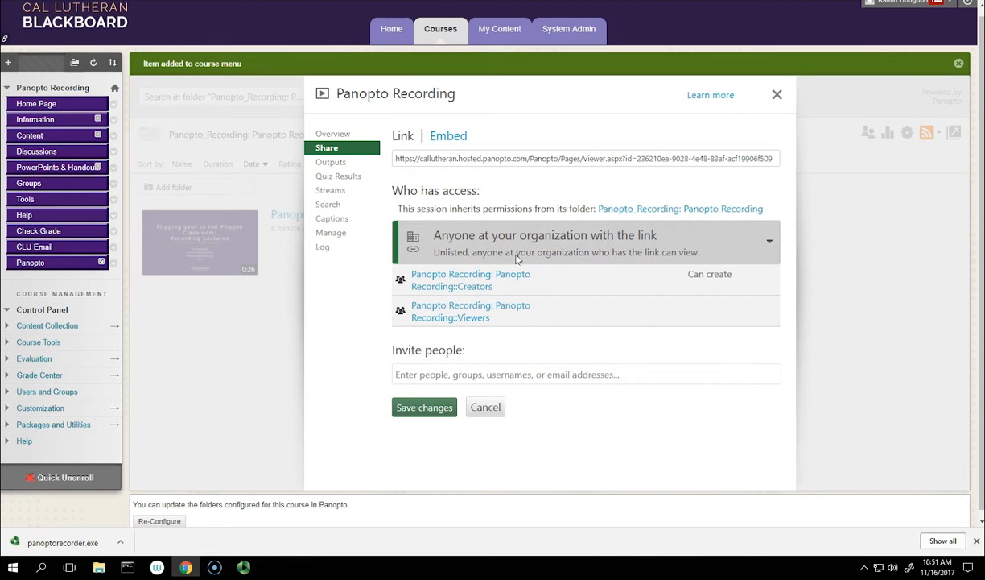
{"action": "left_click", "coordinate": [417, 407]}
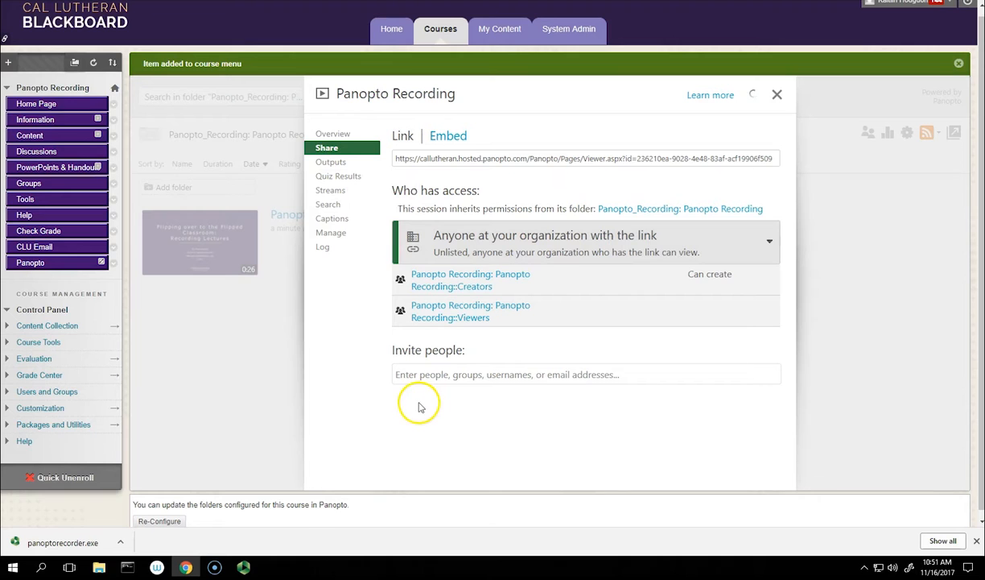
{"action": "left_click", "coordinate": [330, 163]}
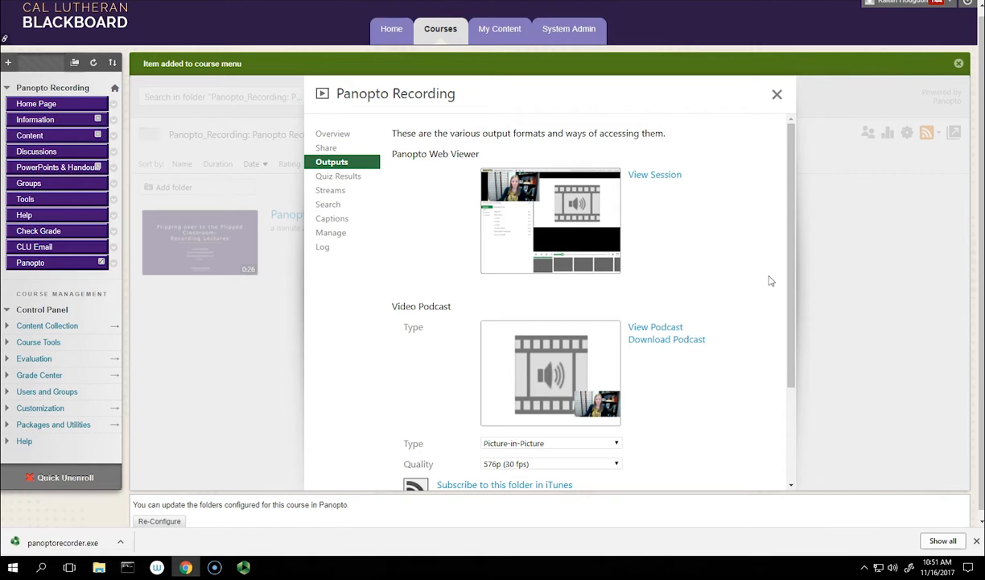
- Set the Video Podcast Type to Side-by-Side, then show the session's Manage details
{"action": "scroll", "coordinate": [770, 280], "scroll_direction": "down", "scroll_amount": 2}
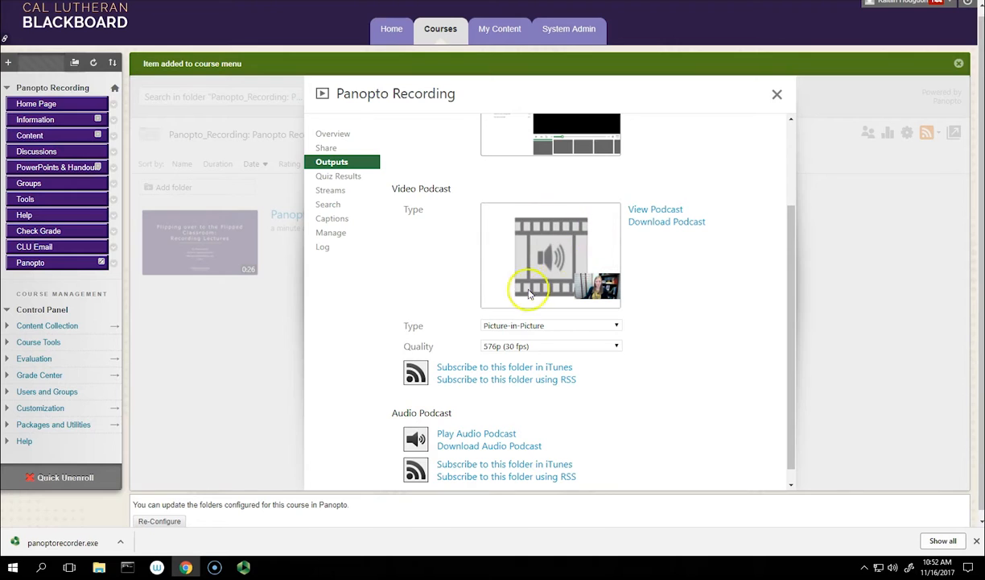
{"action": "left_click", "coordinate": [617, 325]}
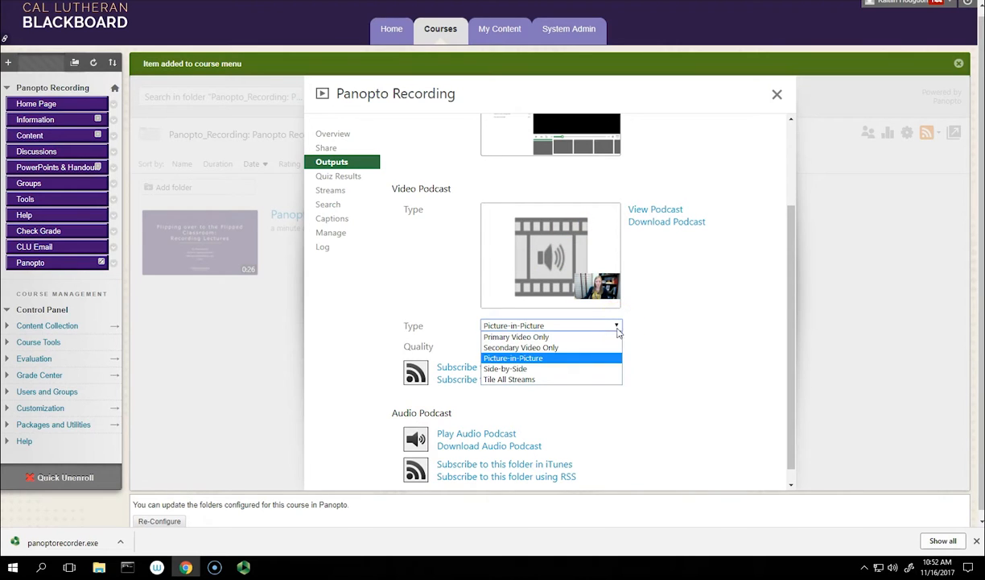
{"action": "left_click", "coordinate": [609, 337]}
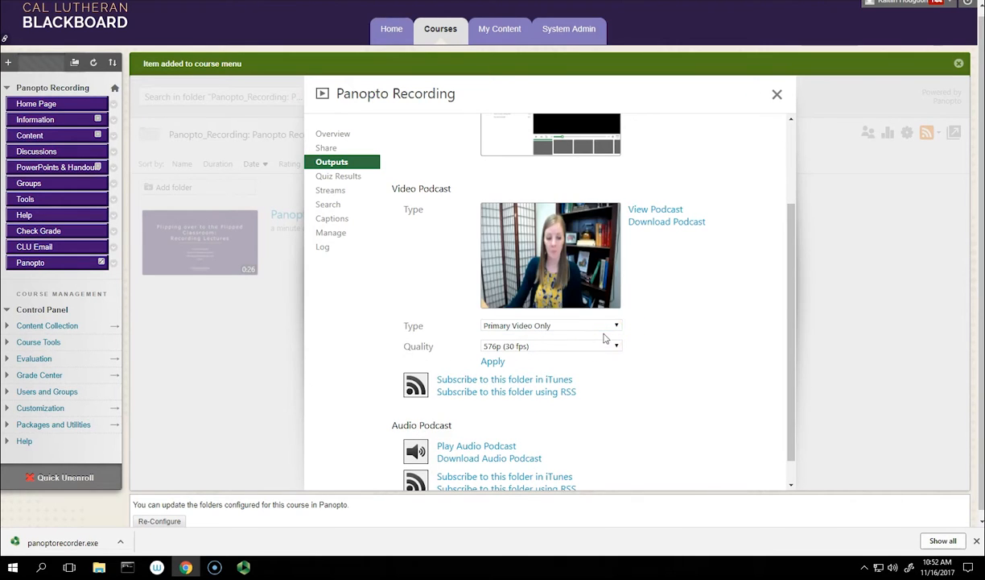
{"action": "left_click", "coordinate": [618, 325]}
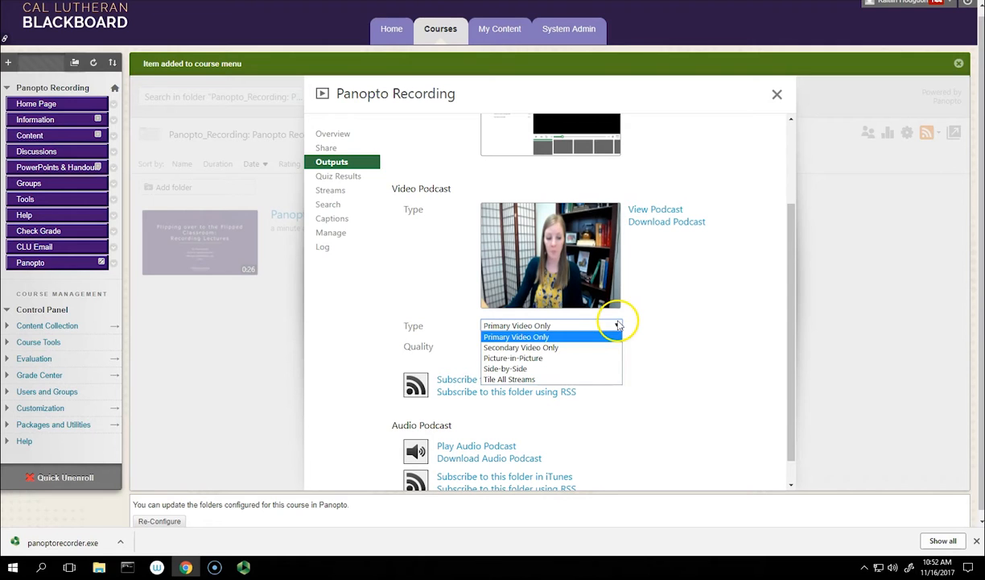
{"action": "left_click", "coordinate": [609, 347]}
{"action": "left_click", "coordinate": [618, 325]}
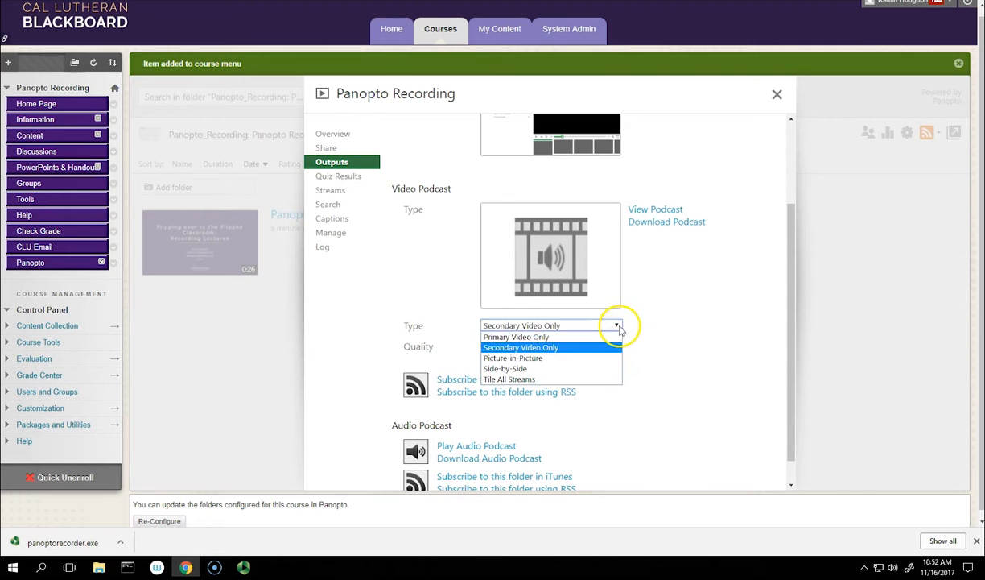
{"action": "left_click", "coordinate": [581, 369]}
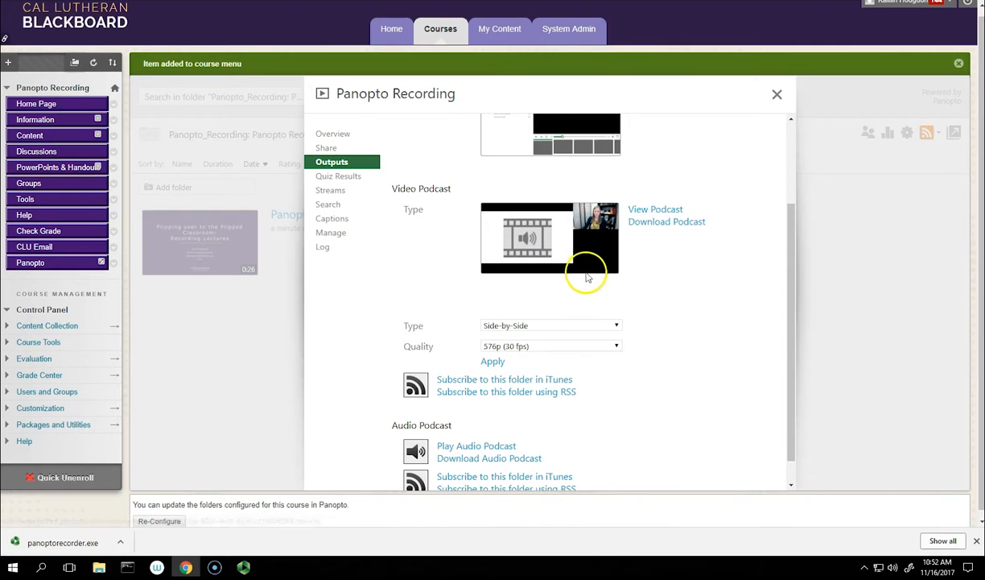
{"action": "left_click", "coordinate": [367, 233]}
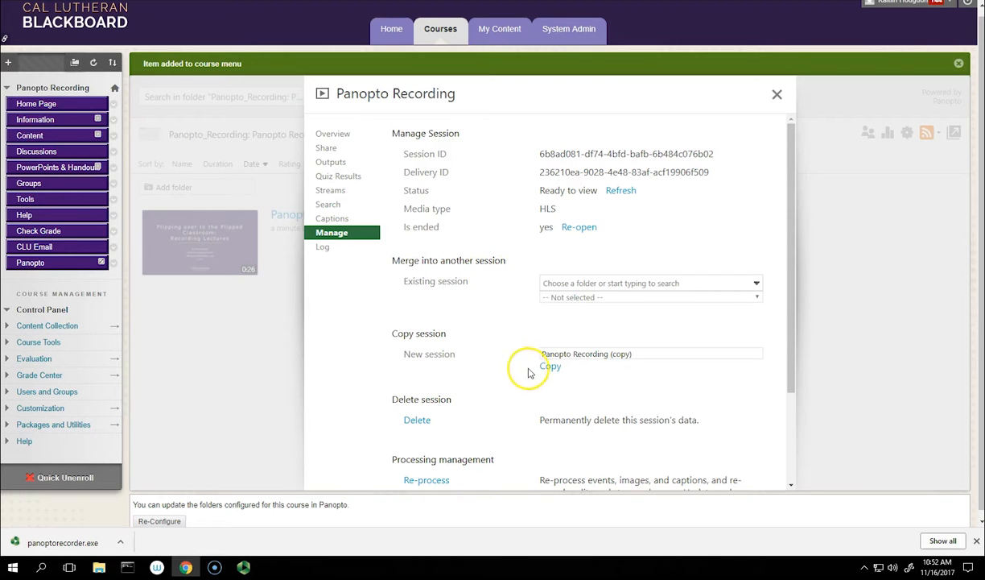
- Review the Manage page and close the session settings to return to the folder
{"action": "scroll", "coordinate": [517, 394], "scroll_direction": "down", "scroll_amount": 1}
{"action": "scroll", "coordinate": [517, 395], "scroll_direction": "down", "scroll_amount": 3}
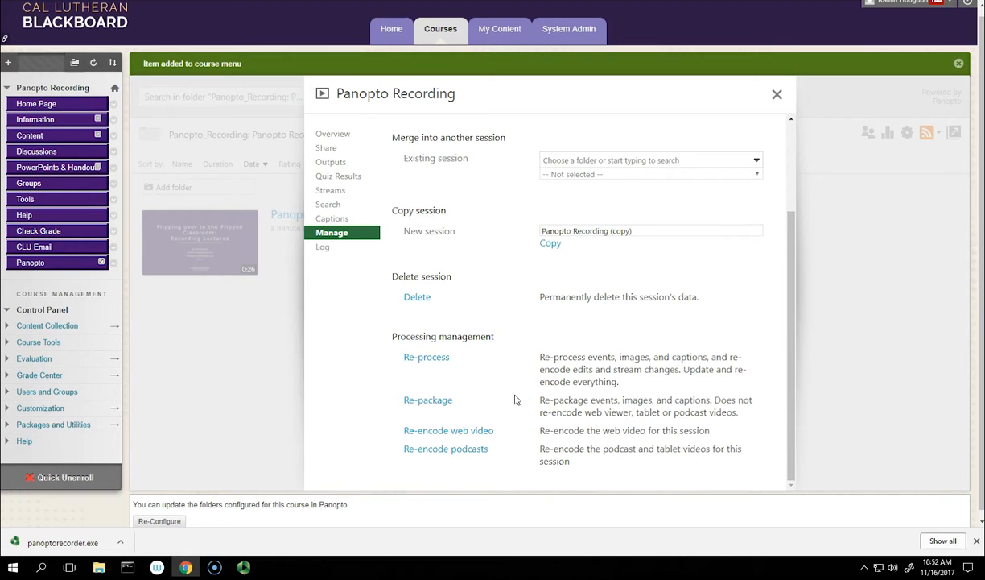
{"action": "scroll", "coordinate": [513, 400], "scroll_direction": "up", "scroll_amount": 3}
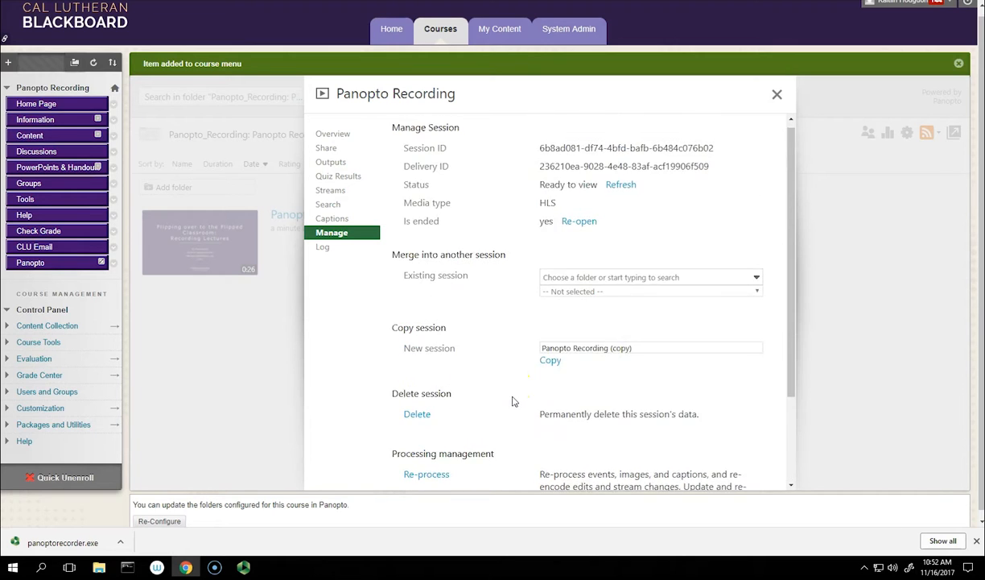
{"action": "left_click", "coordinate": [777, 94]}
{"action": "mouse_move", "coordinate": [612, 214]}
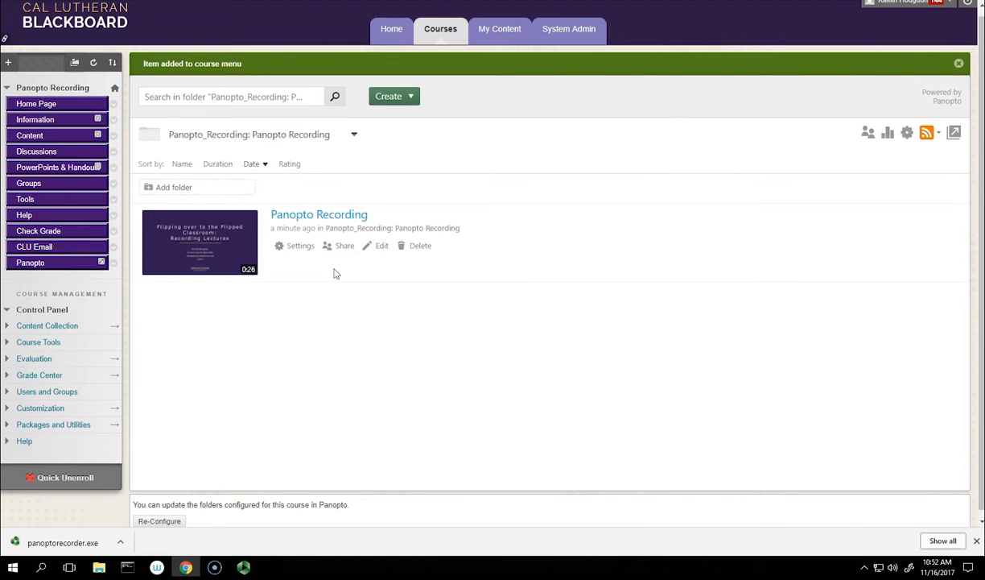
- Launch the Panopto editor for the Panopto Recording from its row in the course folder
{"action": "left_click", "coordinate": [380, 250]}
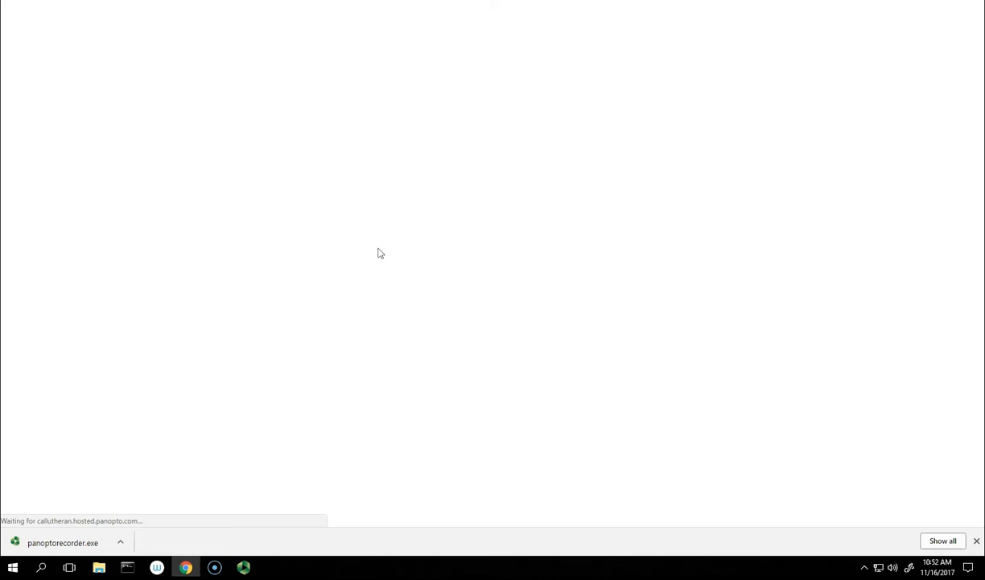